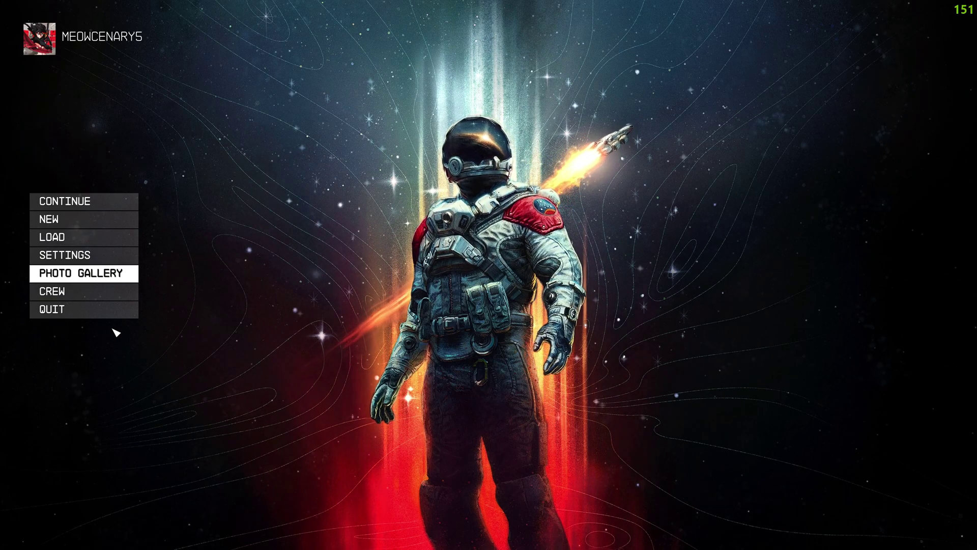
Step: Choose QUIT on Starfield's main menu to bring up the quit prompt
{"action": "left_click", "coordinate": [79, 312]}
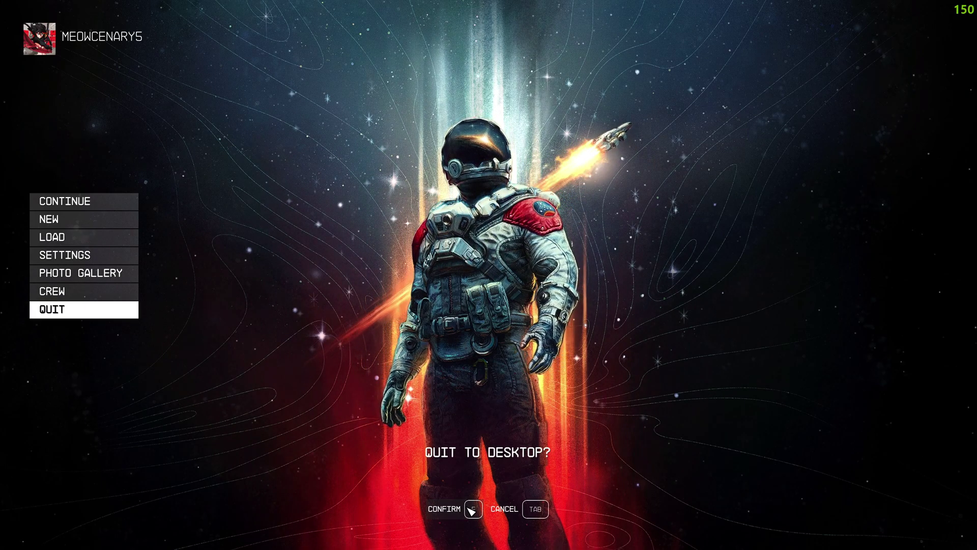
Step: Confirm quitting to the desktop and review the CLEANFIELD mod page in Firefox
{"action": "left_click", "coordinate": [446, 505]}
{"action": "left_click", "coordinate": [149, 543]}
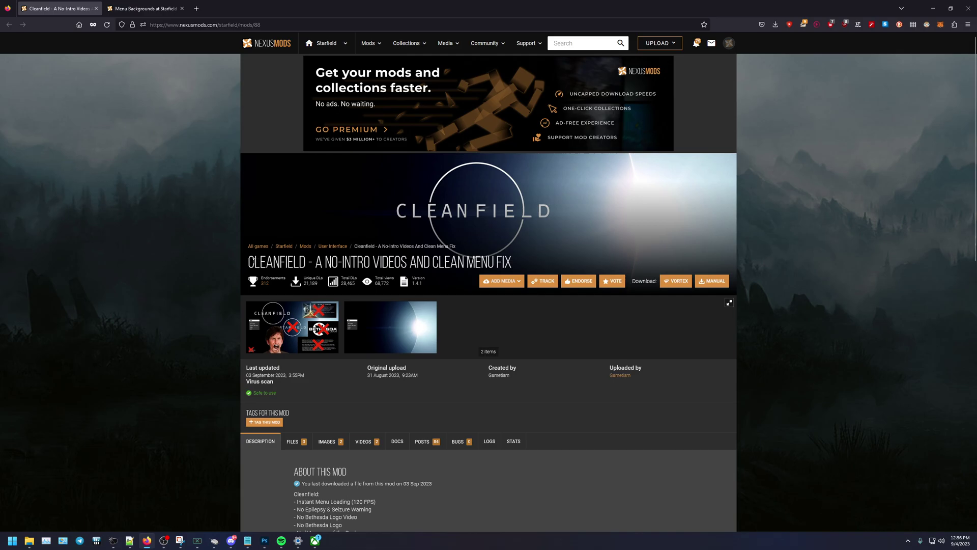
{"action": "left_click_drag", "start_coordinate": [241, 263], "coordinate": [308, 262]}
{"action": "left_click", "coordinate": [257, 264]}
Step: Check the MENU BACKGROUNDS page, return to Cleanfield, and bring up the Downloads folder
{"action": "left_click", "coordinate": [143, 8]}
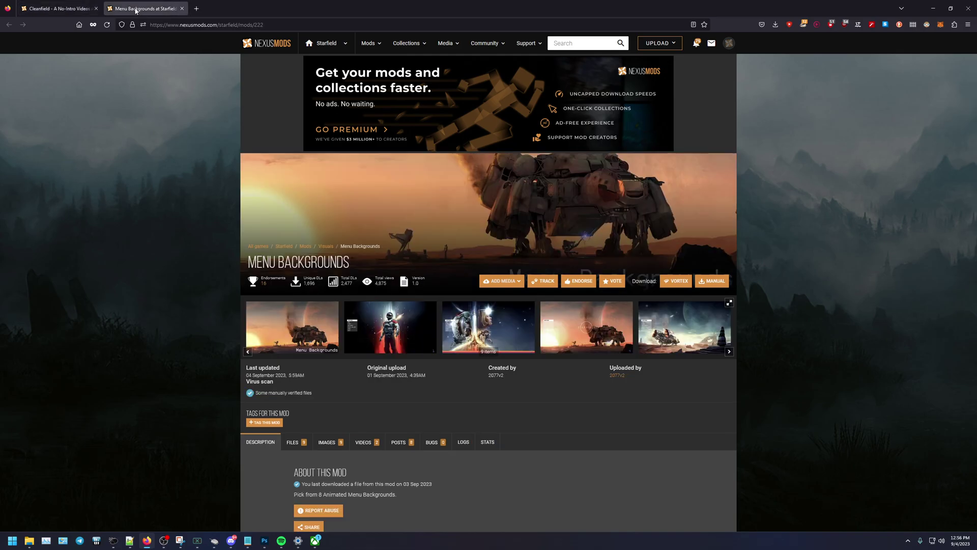
{"action": "left_click_drag", "start_coordinate": [248, 262], "coordinate": [327, 262]}
{"action": "left_click", "coordinate": [362, 262]}
{"action": "left_click", "coordinate": [56, 9]}
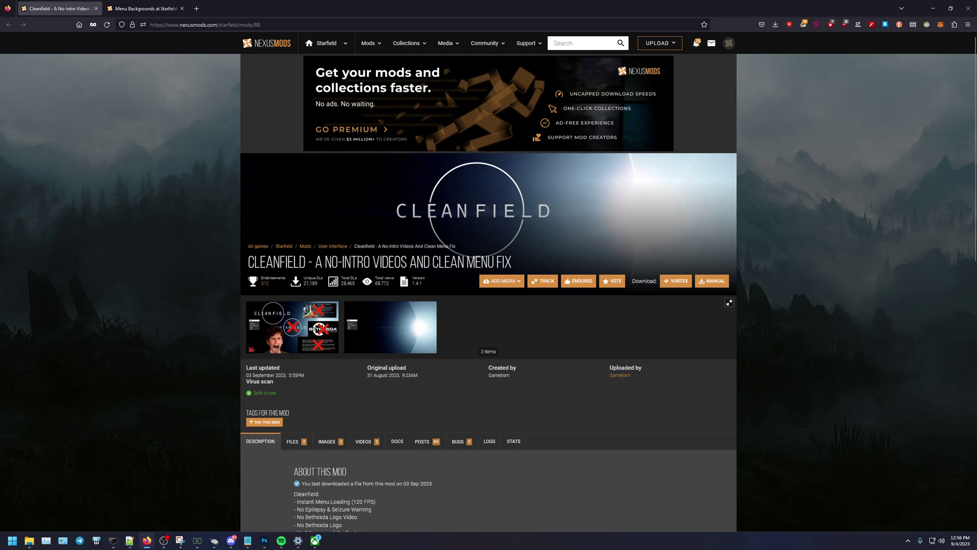
{"action": "left_click", "coordinate": [29, 541]}
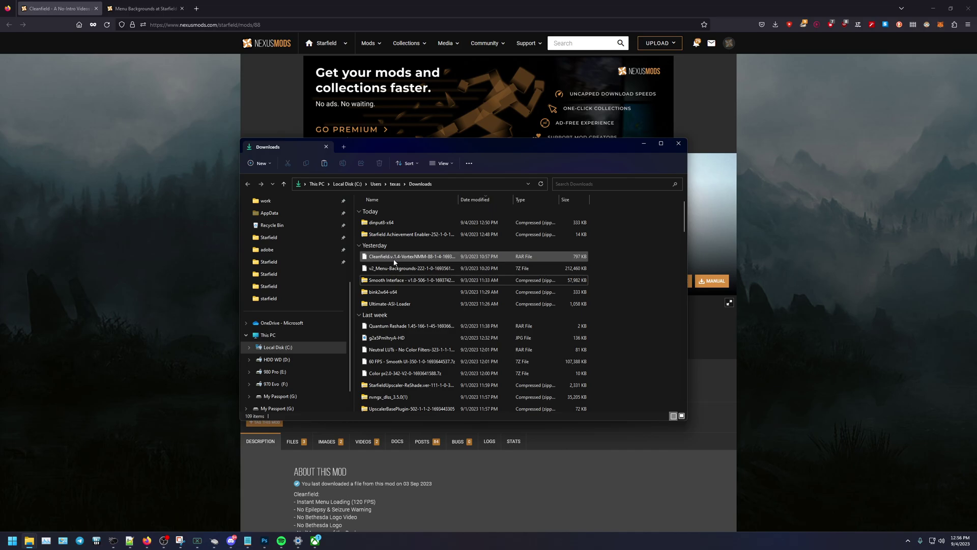
{"action": "right_click", "coordinate": [393, 260]}
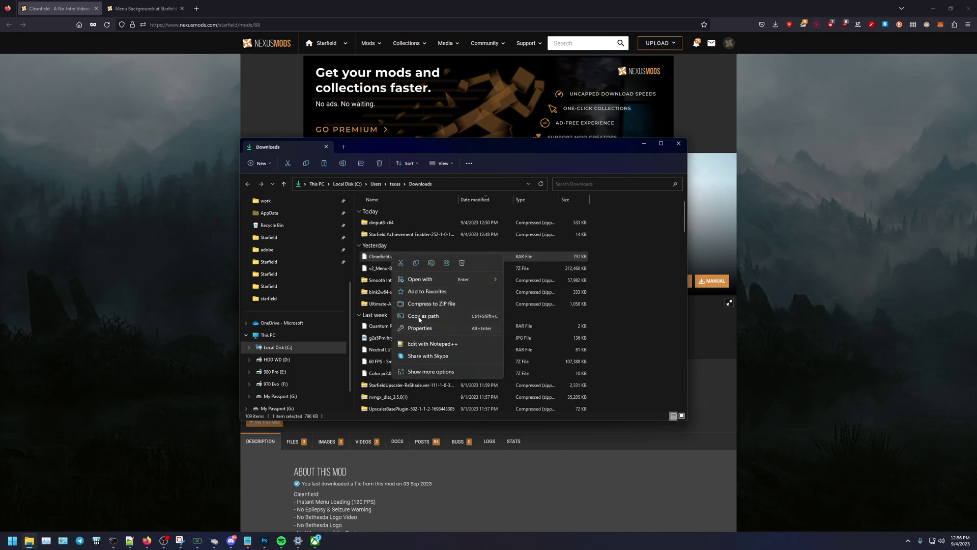
{"action": "left_click", "coordinate": [419, 372]}
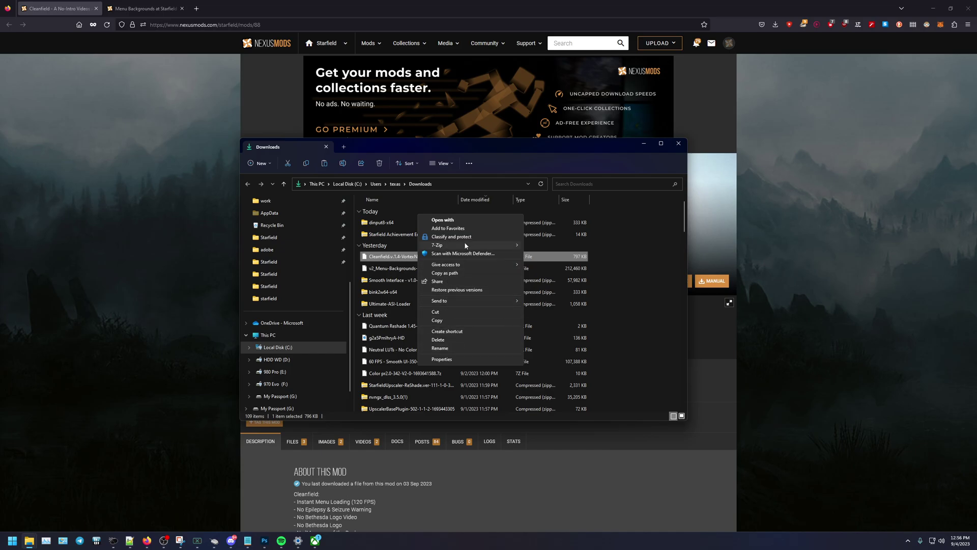
{"action": "mouse_move", "coordinate": [464, 245]}
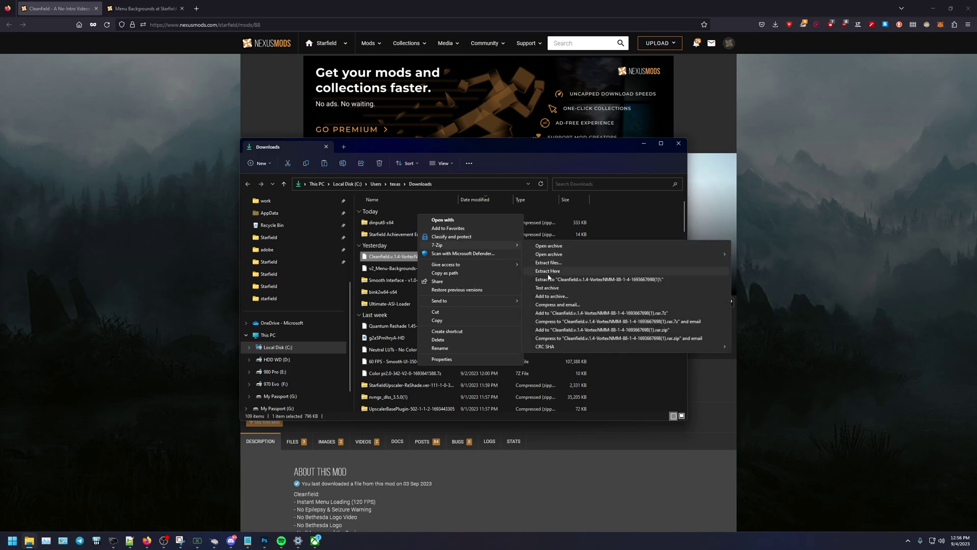
{"action": "left_click", "coordinate": [549, 262]}
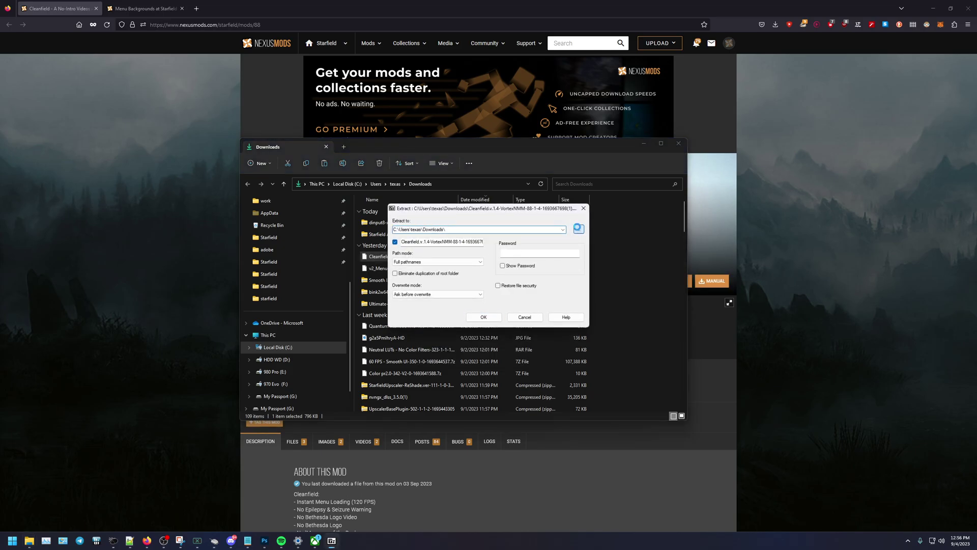
{"action": "left_click", "coordinate": [578, 228]}
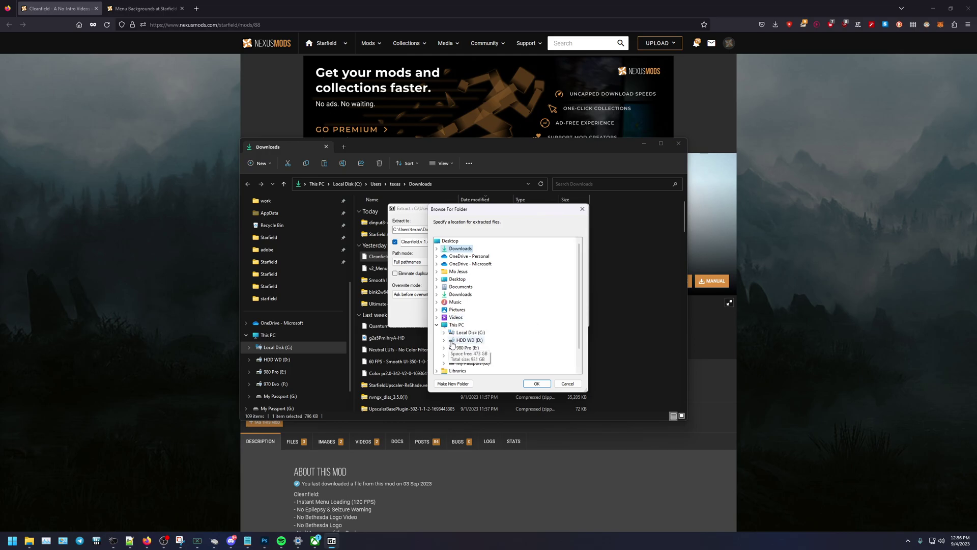
{"action": "left_click", "coordinate": [444, 355]}
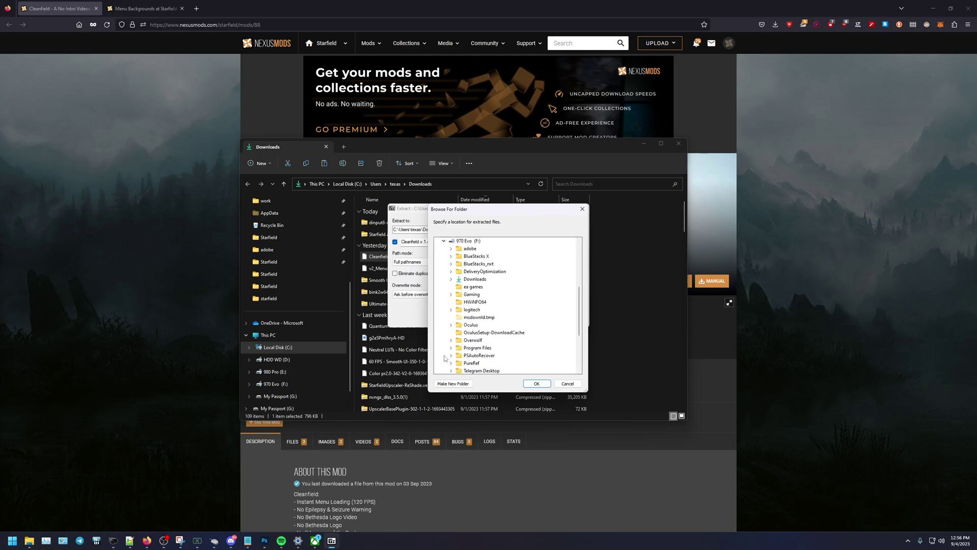
{"action": "left_click", "coordinate": [451, 294]}
{"action": "left_click", "coordinate": [458, 348]}
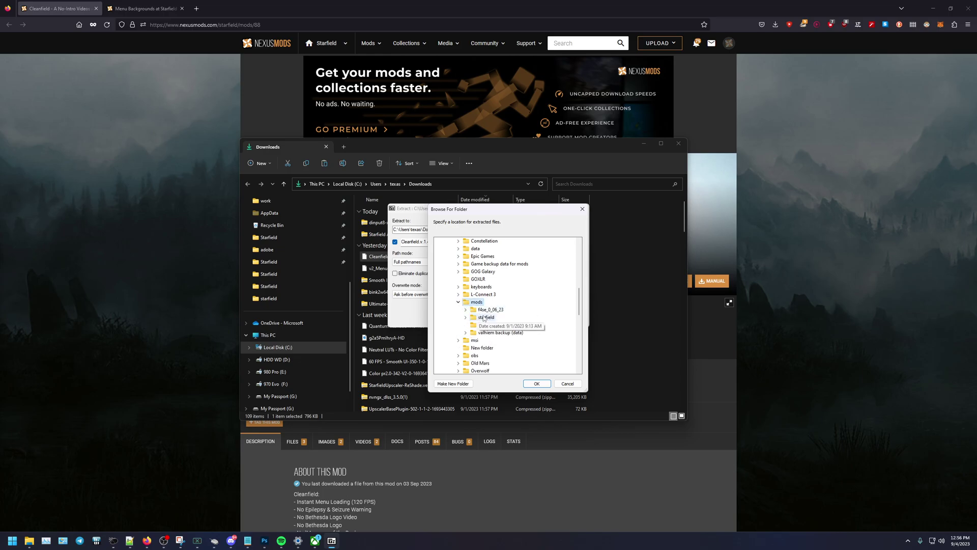
{"action": "left_click", "coordinate": [482, 319]}
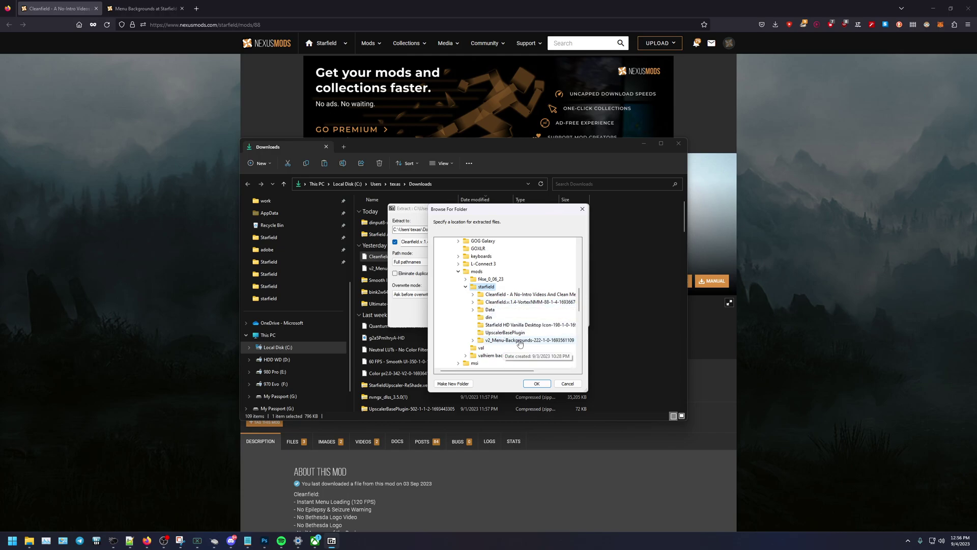
{"action": "left_click", "coordinate": [571, 384]}
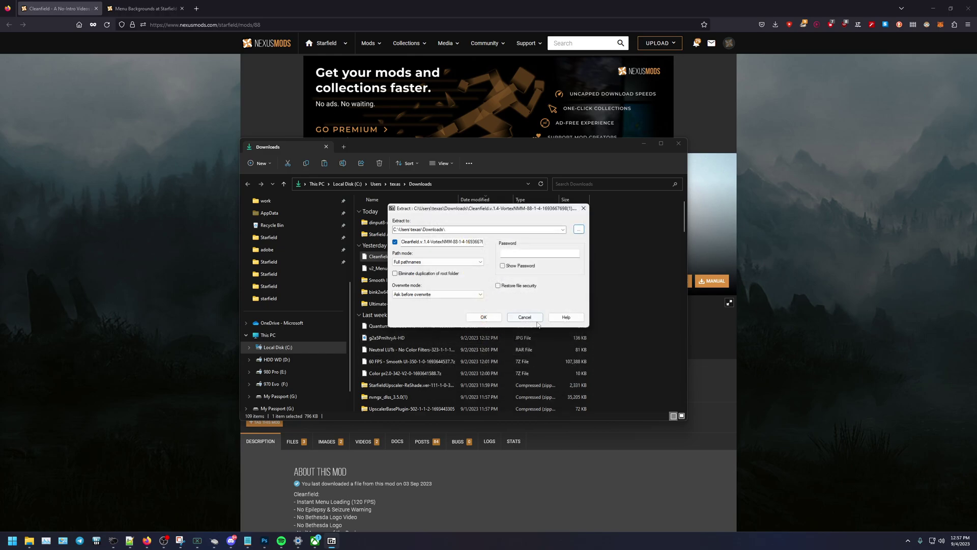
{"action": "left_click", "coordinate": [524, 315]}
Step: Close Downloads, arrange the mods\starfield and Starfield\Content windows side by side, and select Cleanfield.v1.4
{"action": "left_click", "coordinate": [678, 143]}
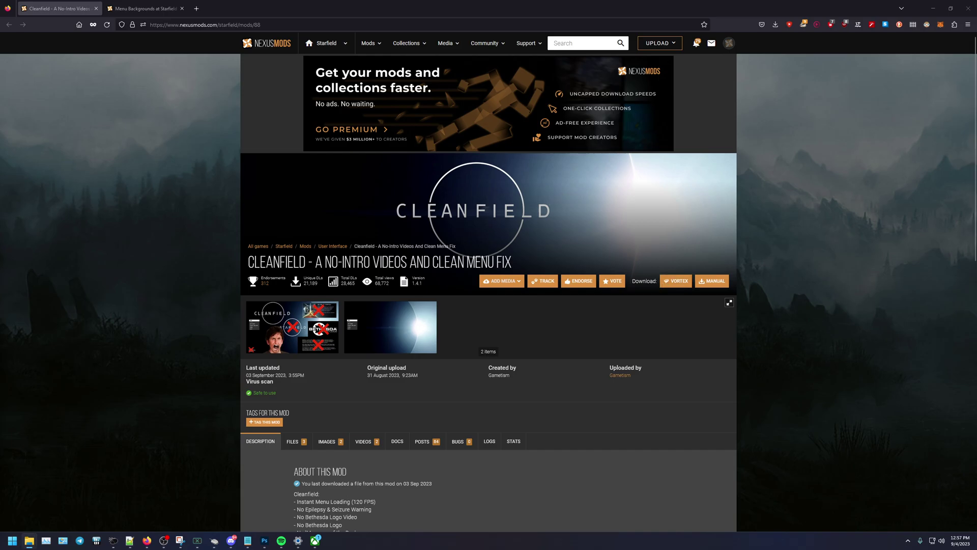
{"action": "key", "text": "alt+Tab"}
{"action": "left_click_drag", "start_coordinate": [781, 133], "coordinate": [664, 173]}
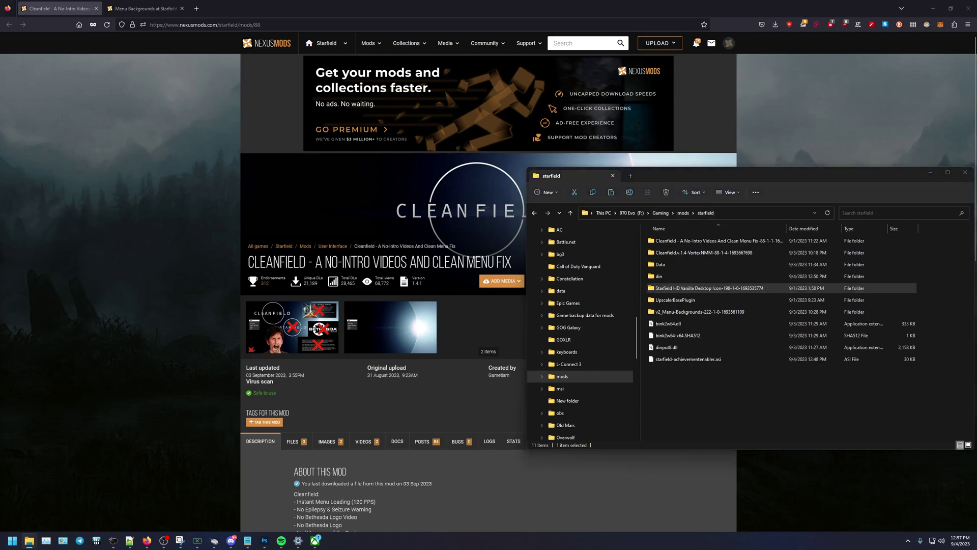
{"action": "left_click_drag", "start_coordinate": [251, 170], "coordinate": [191, 170]}
{"action": "left_click", "coordinate": [751, 407]}
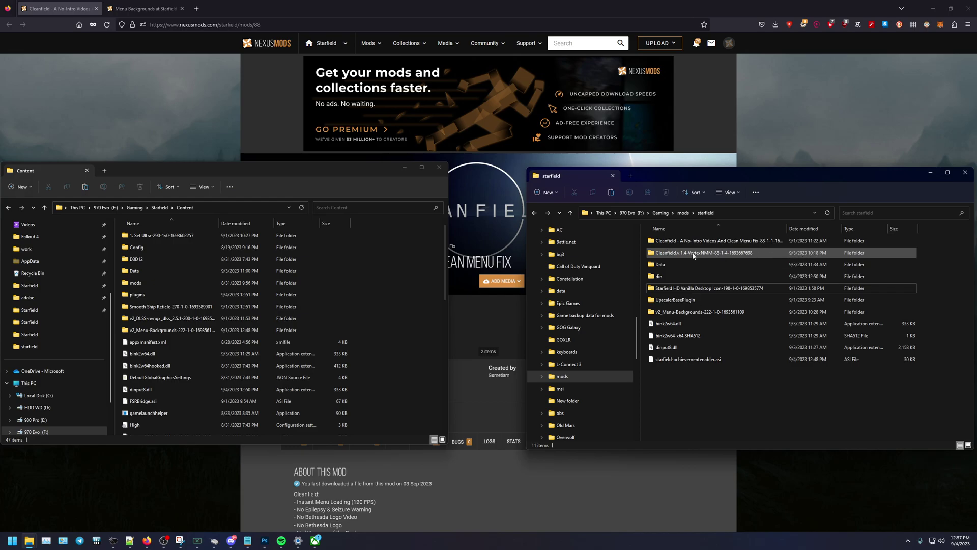
{"action": "left_click", "coordinate": [670, 256]}
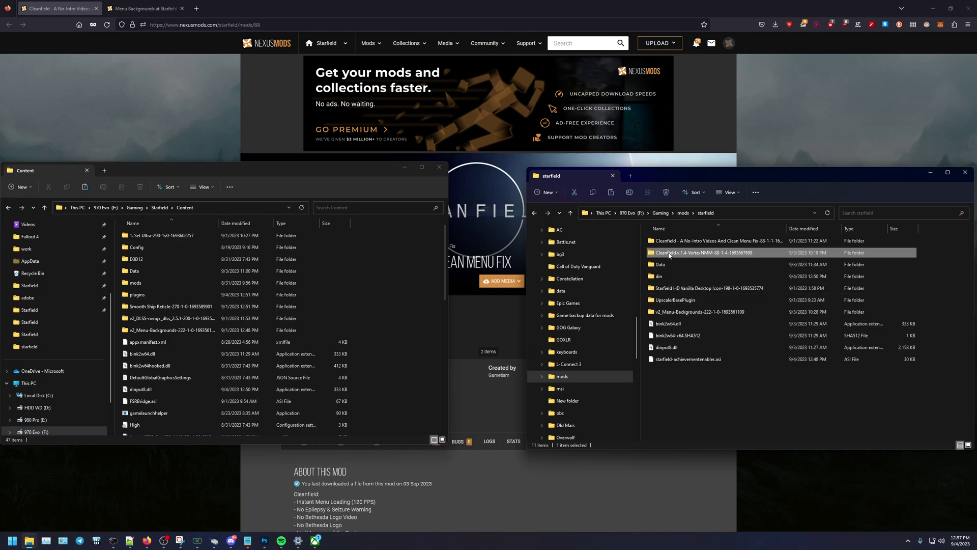
Step: Browse Cleanfield.v1.4's Data folder into video to find BGS_LOGO_1080p_BinkVersion, beside the Content window
{"action": "double_click", "coordinate": [670, 253]}
{"action": "double_click", "coordinate": [664, 242]}
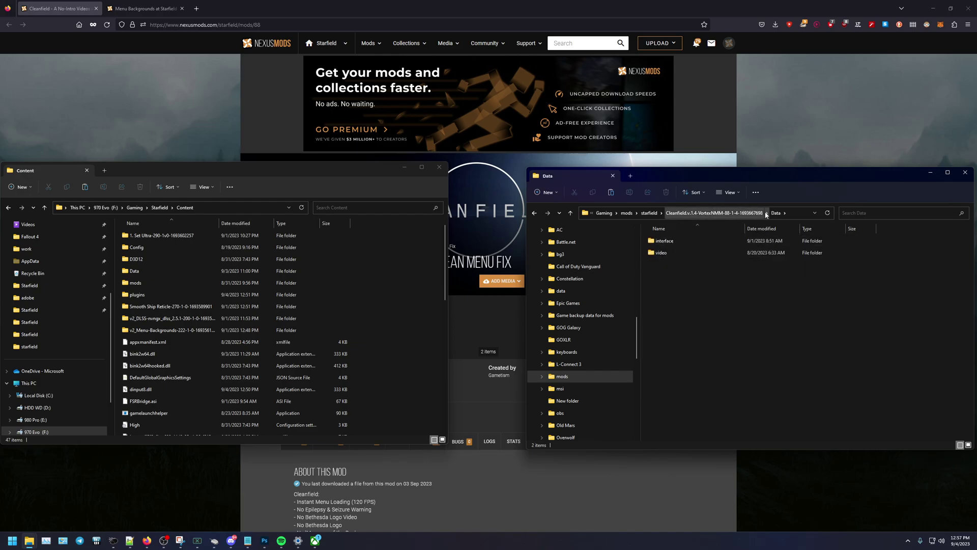
{"action": "double_click", "coordinate": [684, 240]}
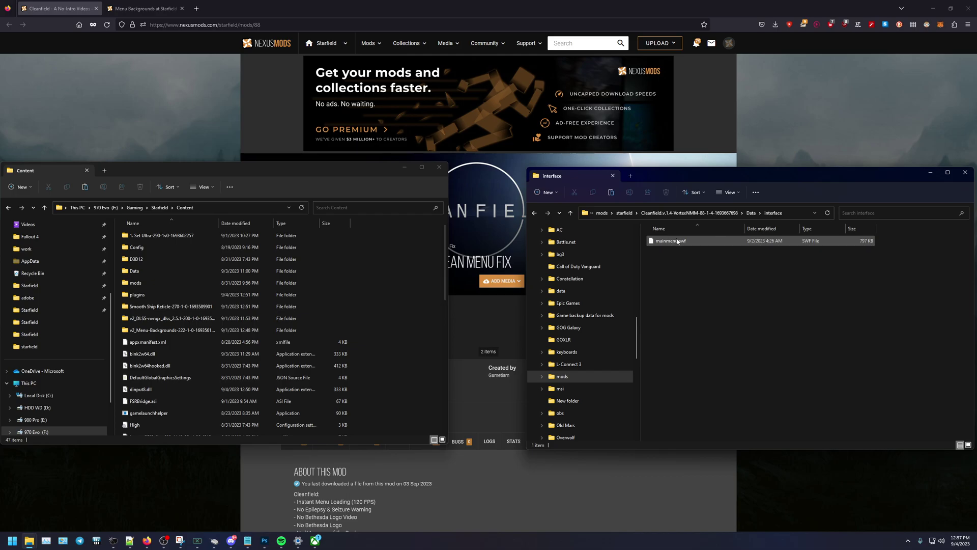
{"action": "left_click", "coordinate": [751, 213]}
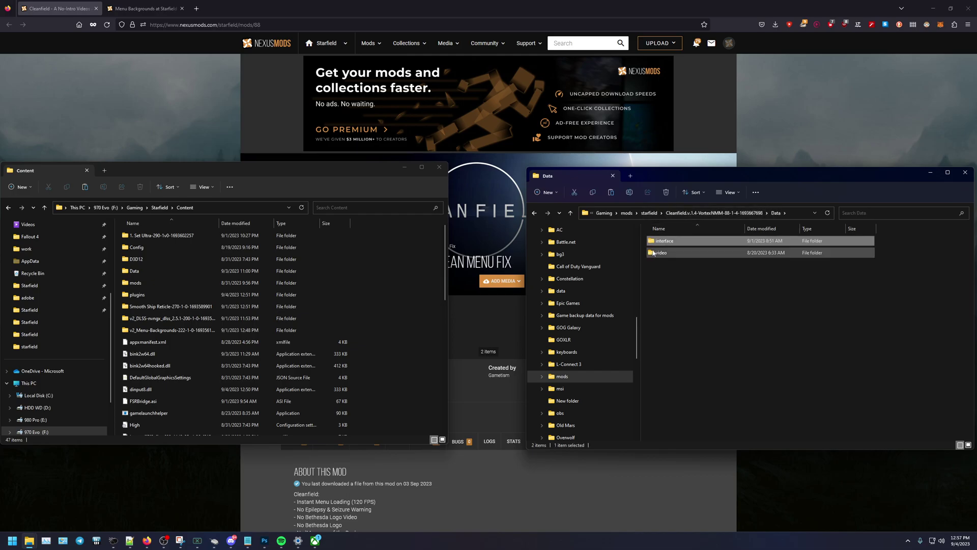
{"action": "double_click", "coordinate": [667, 253]}
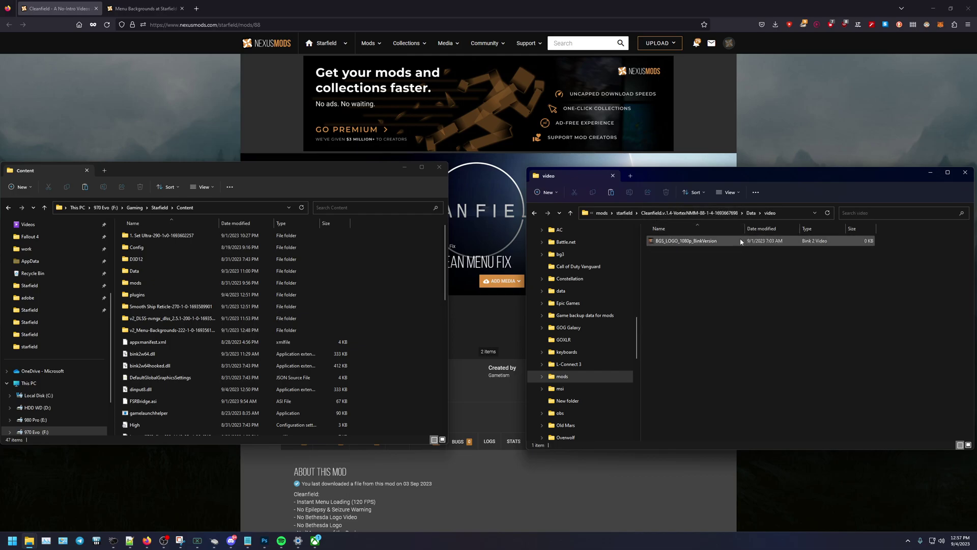
{"action": "right_click", "coordinate": [680, 243]}
{"action": "left_click", "coordinate": [665, 271]}
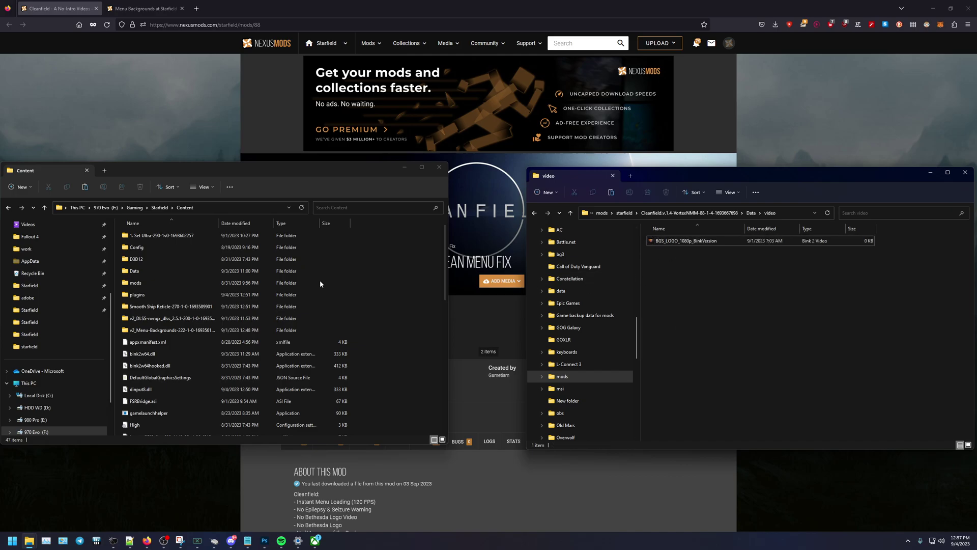
{"action": "left_click_drag", "start_coordinate": [250, 174], "coordinate": [327, 199]}
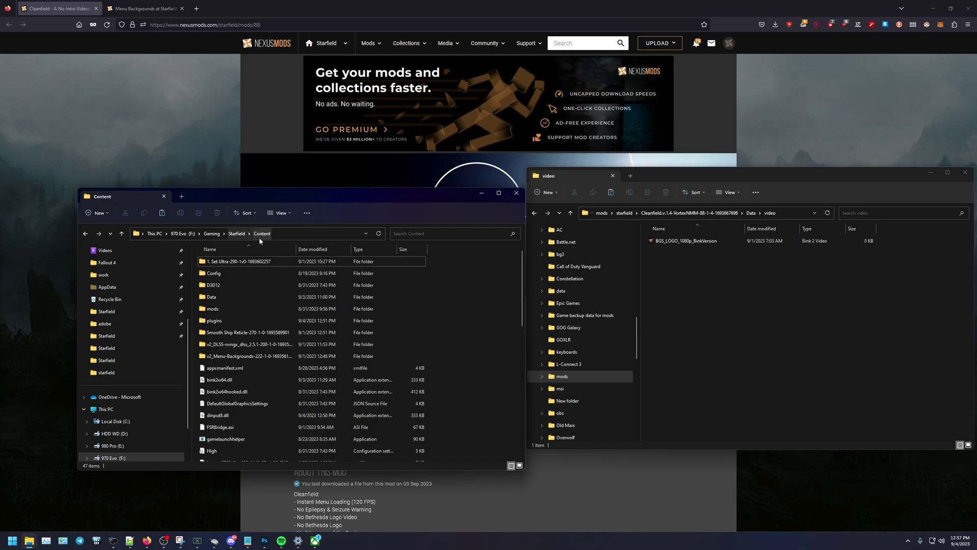
Step: Open the game's Content\Data\video folder after a look inside Data\interface
{"action": "double_click", "coordinate": [215, 299]}
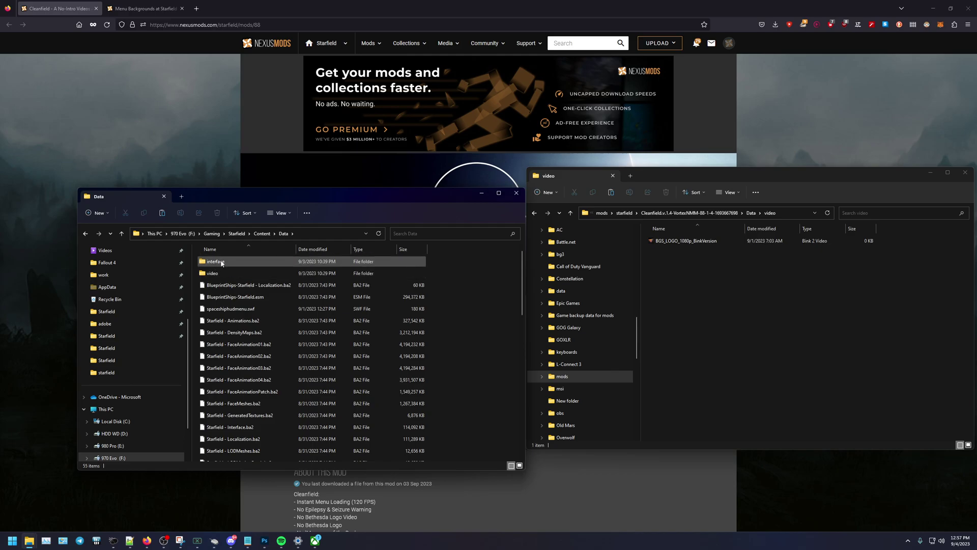
{"action": "double_click", "coordinate": [216, 263]}
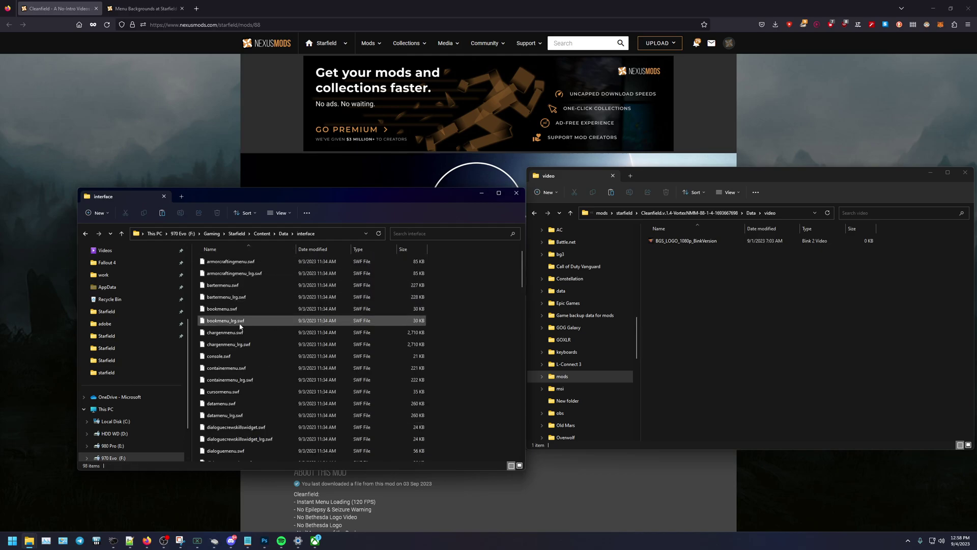
{"action": "scroll", "coordinate": [252, 326], "scroll_direction": "down", "scroll_amount": 5}
{"action": "scroll", "coordinate": [250, 359], "scroll_direction": "up", "scroll_amount": 5}
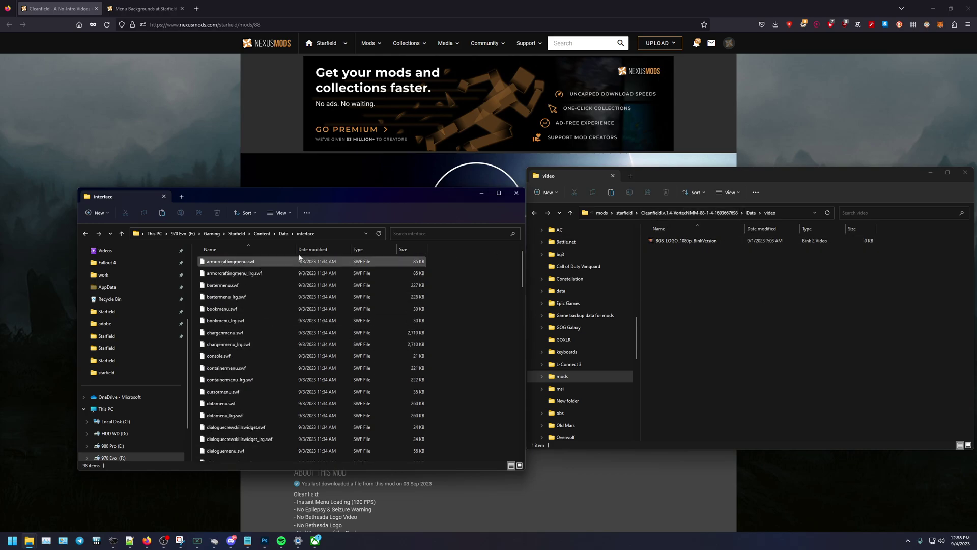
{"action": "left_click", "coordinate": [284, 233]}
{"action": "left_click", "coordinate": [211, 277]}
{"action": "double_click", "coordinate": [211, 275]}
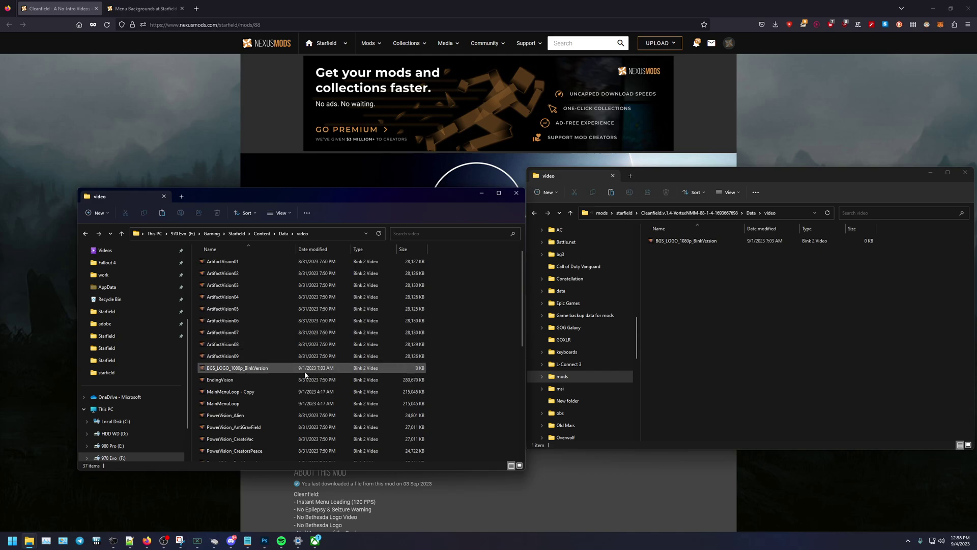
Step: Copy BGS_LOGO_1080p_BinkVersion into the game's video folder, skip replacing, and return to the mod's Data
{"action": "left_click", "coordinate": [784, 241]}
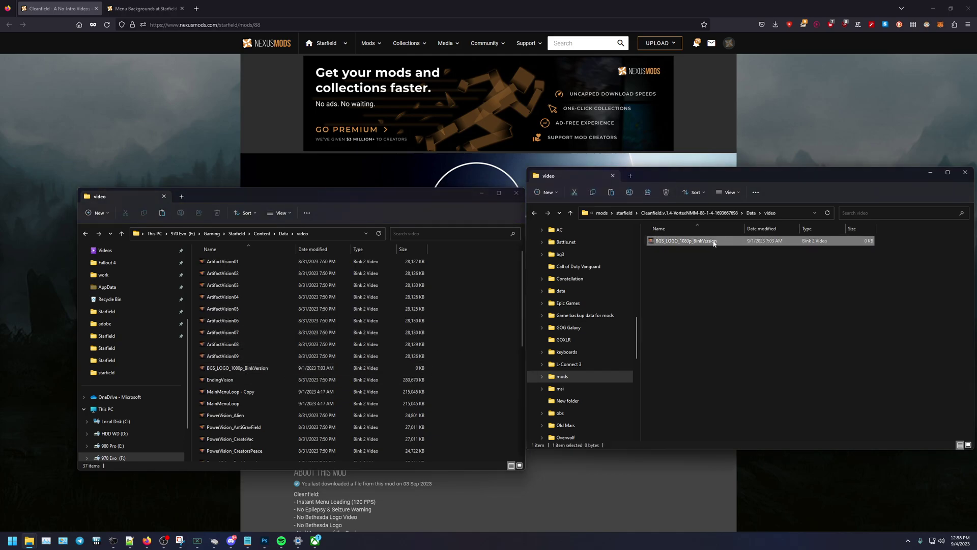
{"action": "right_click", "coordinate": [684, 243]}
{"action": "left_click", "coordinate": [713, 250]}
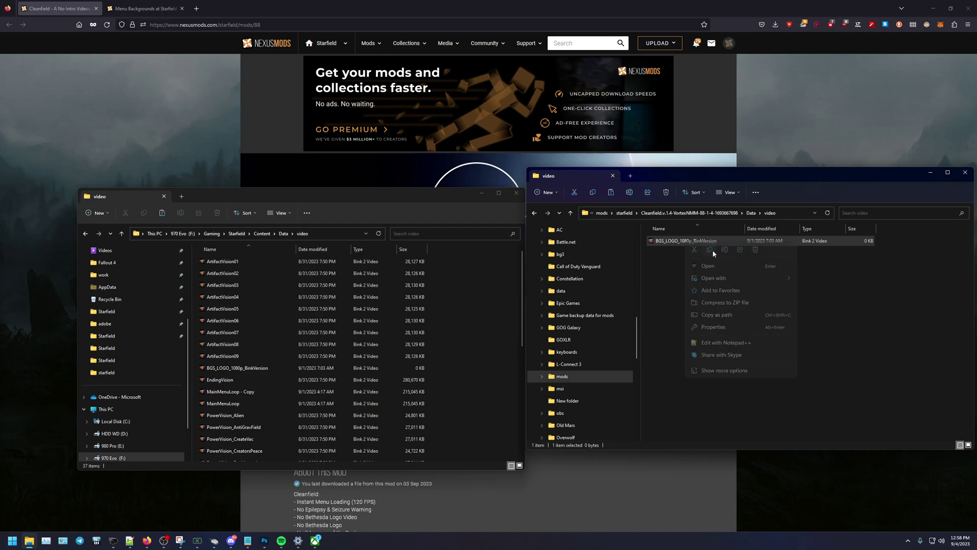
{"action": "right_click", "coordinate": [454, 356]}
{"action": "left_click", "coordinate": [463, 367]}
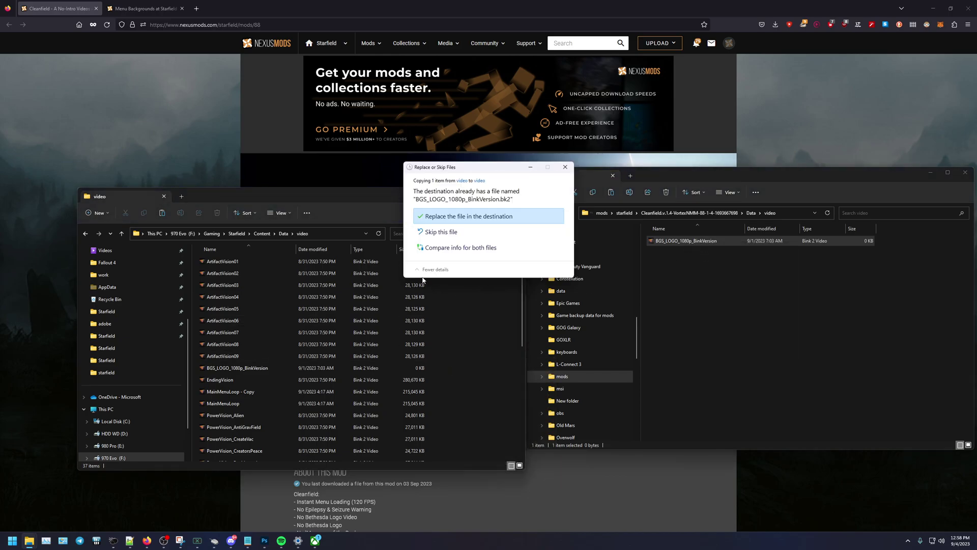
{"action": "left_click", "coordinate": [564, 171]}
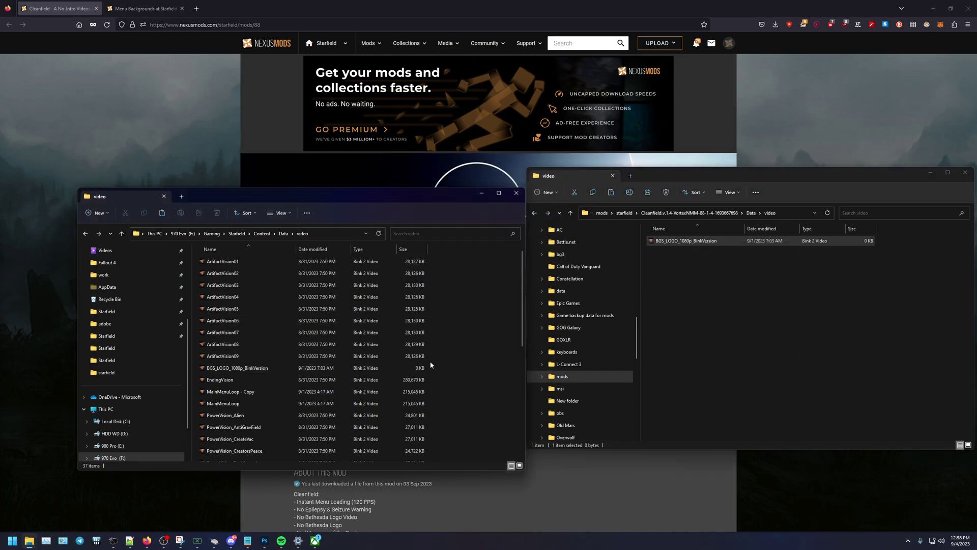
{"action": "left_click", "coordinate": [752, 214]}
Step: Open the Data\interface folder in both the mod and game windows
{"action": "double_click", "coordinate": [665, 240]}
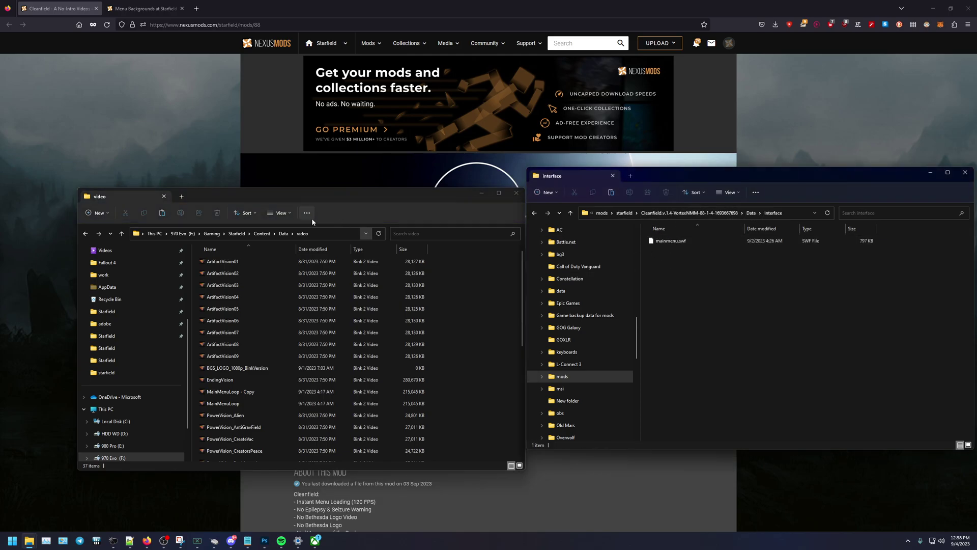
{"action": "left_click", "coordinate": [284, 233]}
{"action": "double_click", "coordinate": [224, 263]}
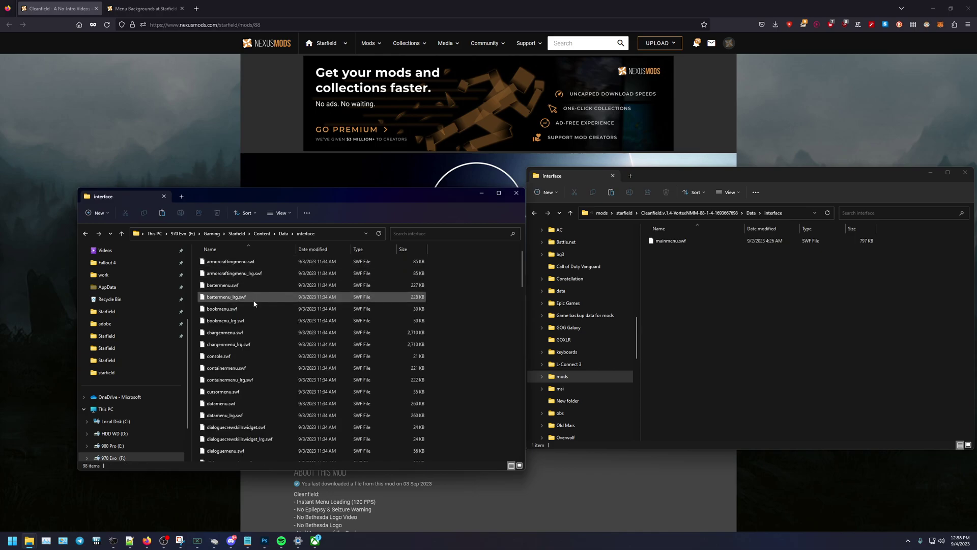
{"action": "scroll", "coordinate": [260, 295], "scroll_direction": "down", "scroll_amount": 3}
{"action": "right_click", "coordinate": [672, 241]}
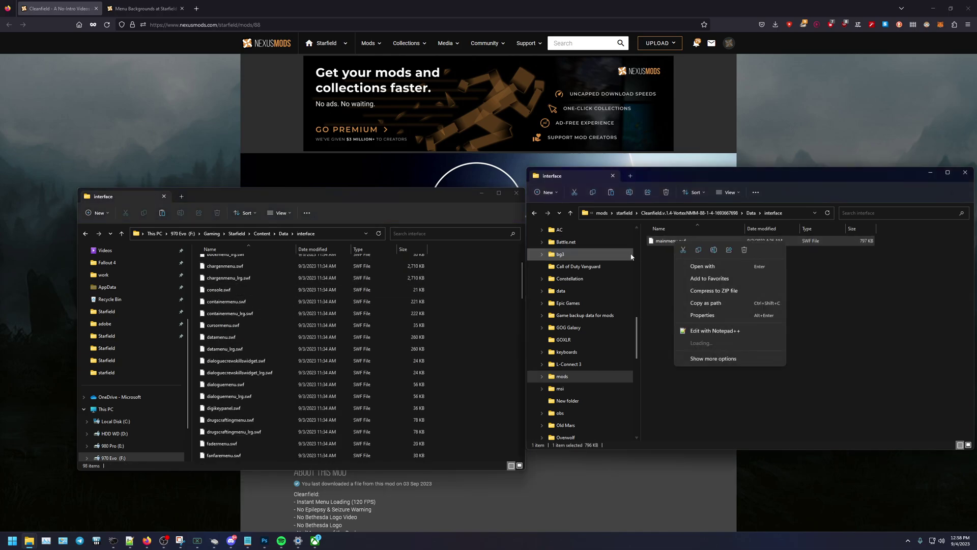
{"action": "left_click", "coordinate": [699, 251]}
{"action": "left_click", "coordinate": [469, 326]}
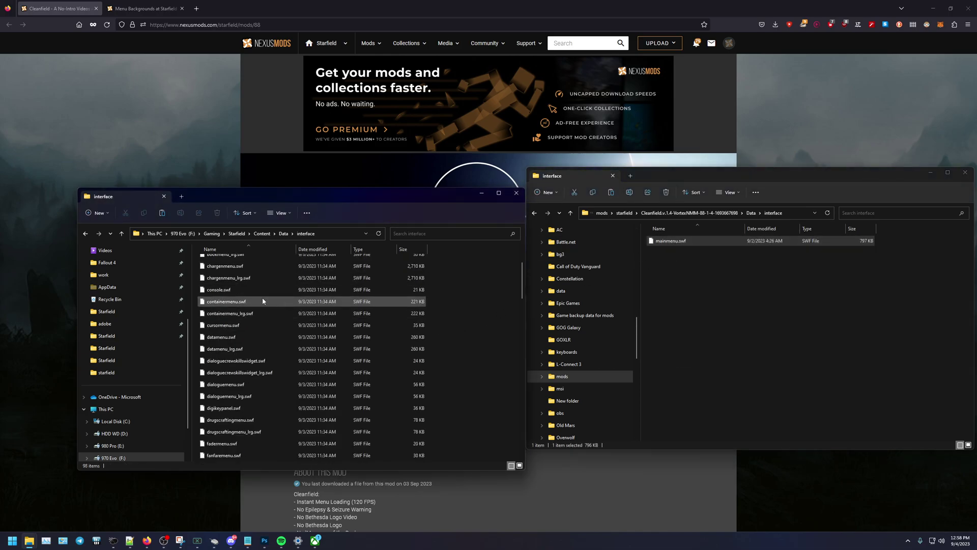
{"action": "scroll", "coordinate": [242, 362], "scroll_direction": "down", "scroll_amount": 10}
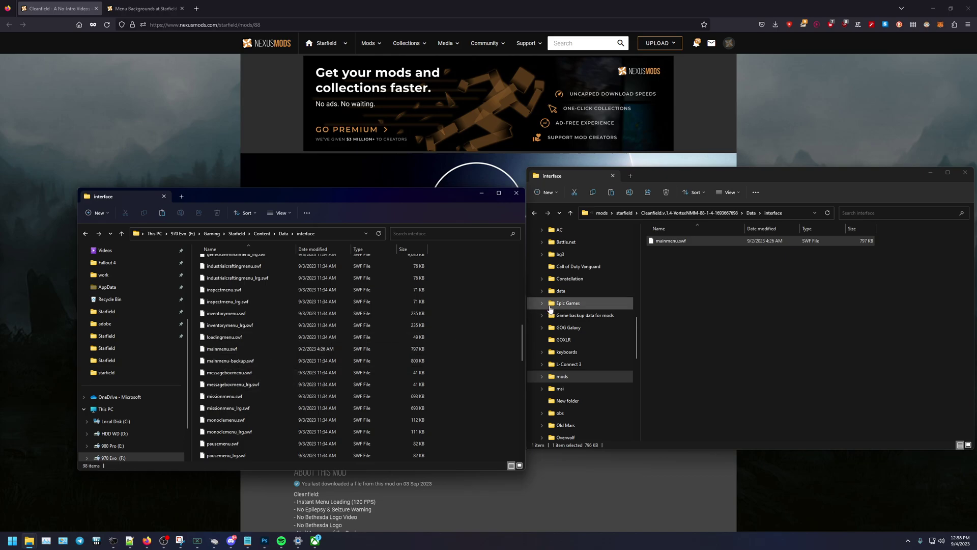
Step: Paste the mod's mainmenu.swf into the game's interface folder, skip replacing, and go up a level
{"action": "right_click", "coordinate": [680, 241]}
{"action": "key", "text": "Escape"}
{"action": "right_click", "coordinate": [451, 339]}
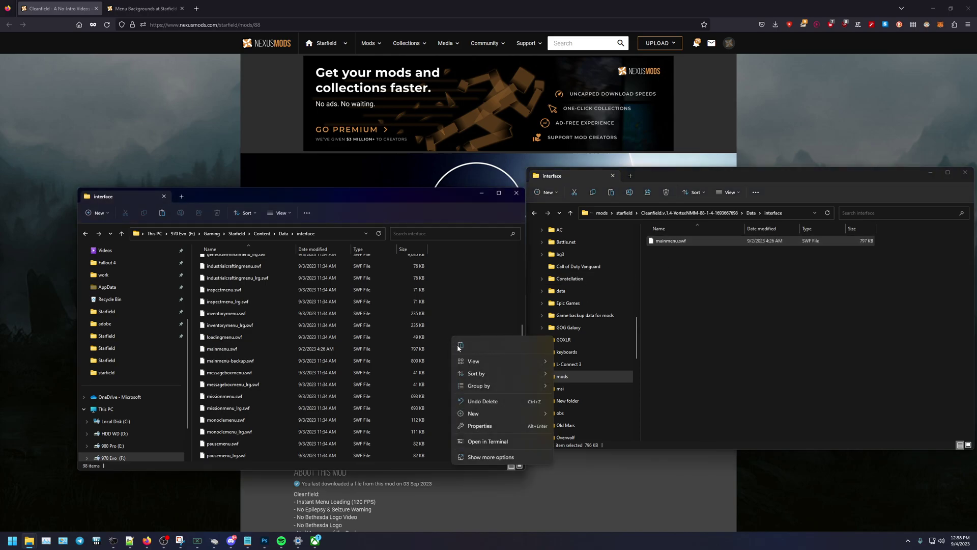
{"action": "left_click", "coordinate": [476, 401]}
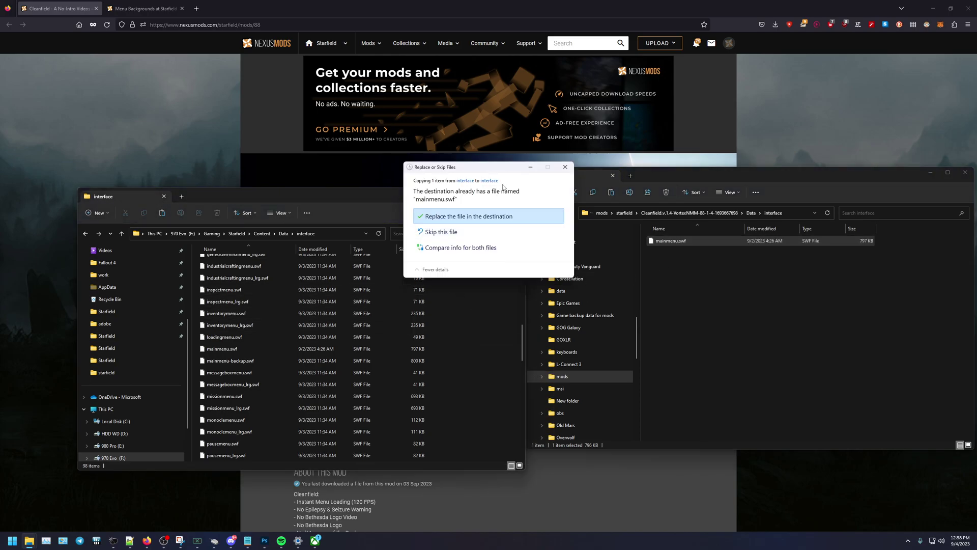
{"action": "left_click", "coordinate": [565, 167]}
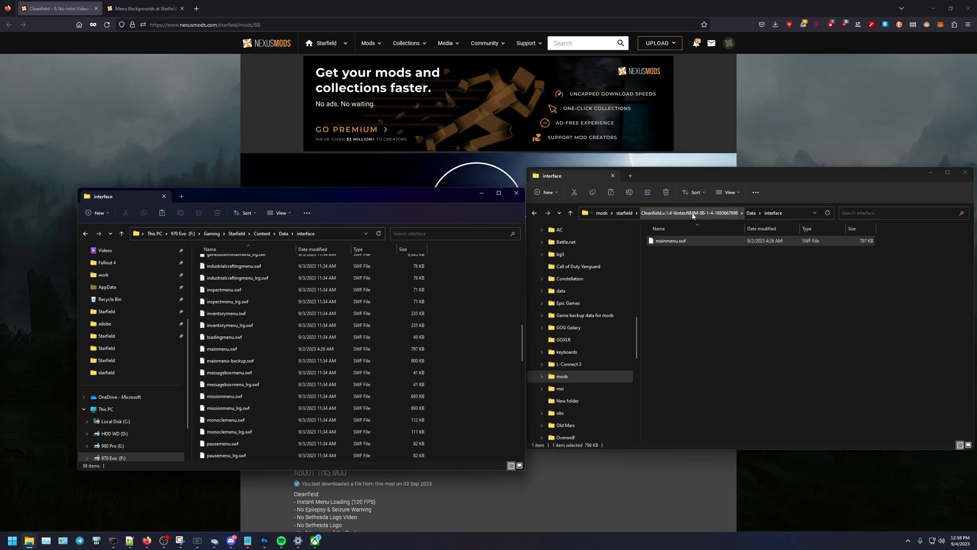
{"action": "left_click", "coordinate": [654, 214]}
Step: Open v2_Menu-Backgrounds\Data\video in one window and the game's Data\video in the other
{"action": "left_click", "coordinate": [649, 213]}
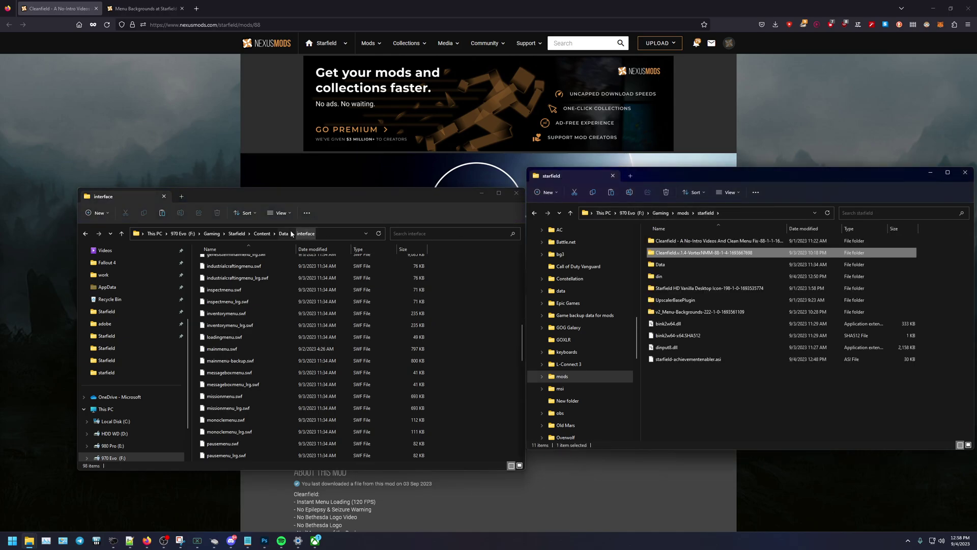
{"action": "left_click", "coordinate": [283, 233]}
{"action": "left_click", "coordinate": [647, 358]}
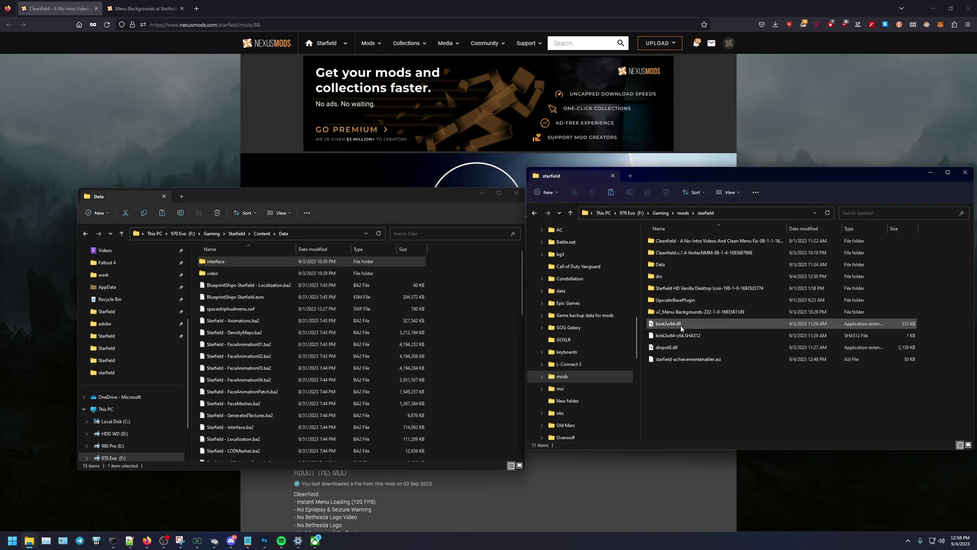
{"action": "double_click", "coordinate": [670, 312]}
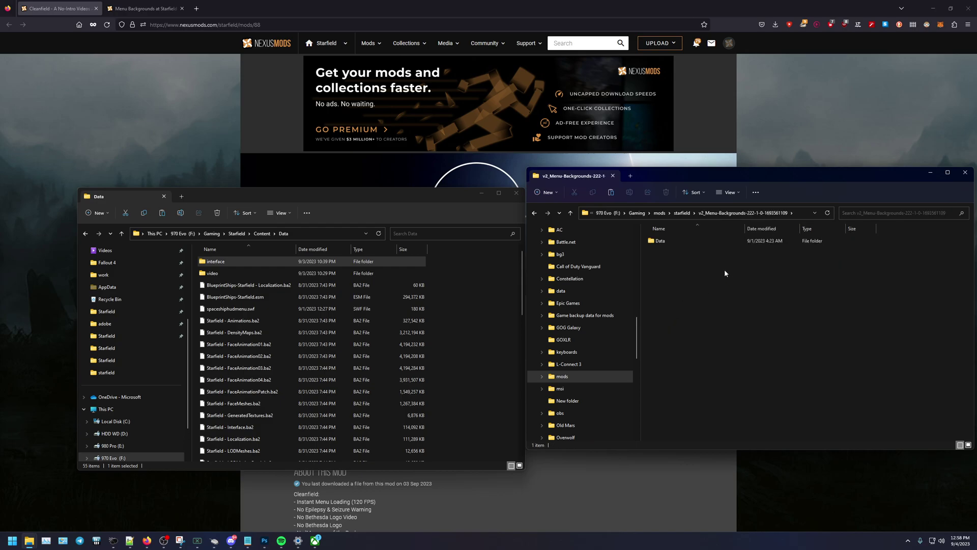
{"action": "left_click", "coordinate": [660, 242]}
{"action": "double_click", "coordinate": [660, 243]}
{"action": "double_click", "coordinate": [662, 242]}
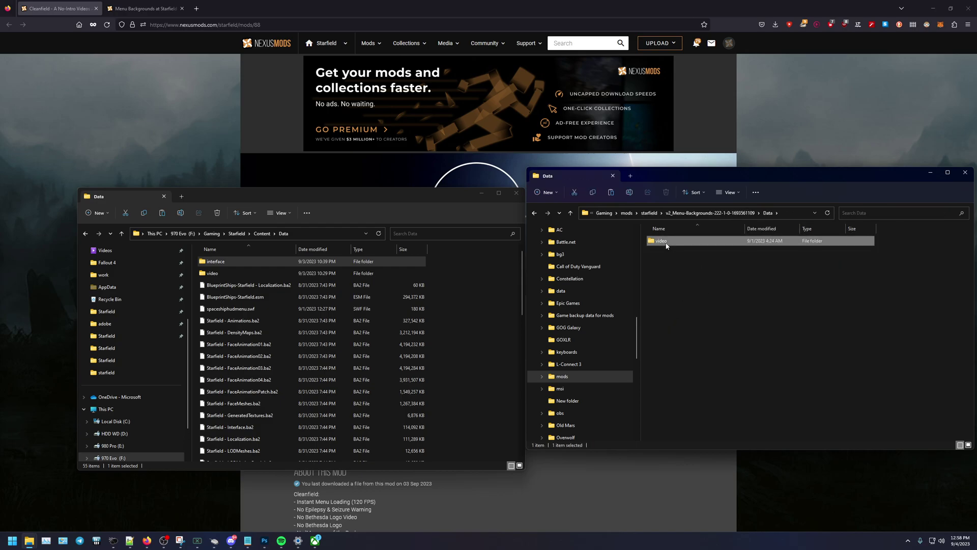
{"action": "right_click", "coordinate": [677, 242]}
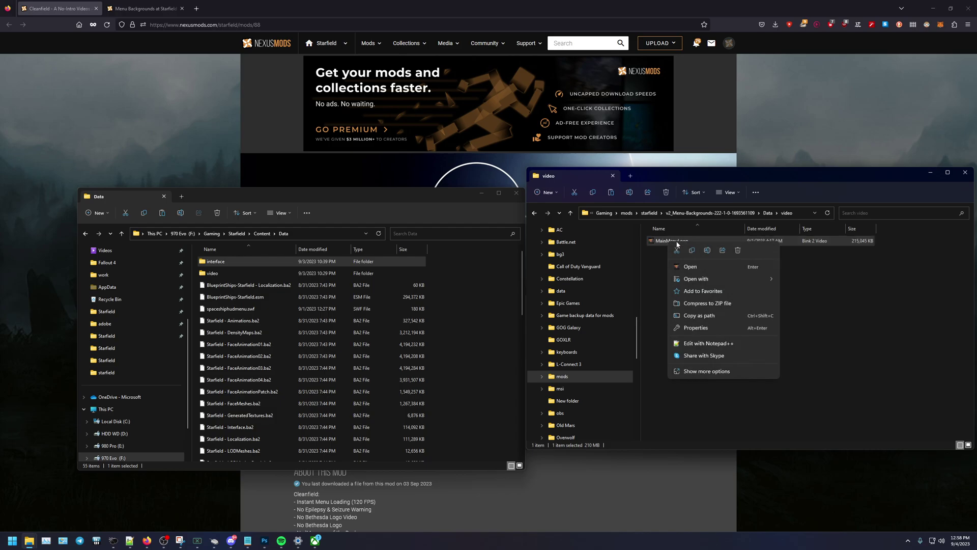
{"action": "left_click", "coordinate": [230, 273]}
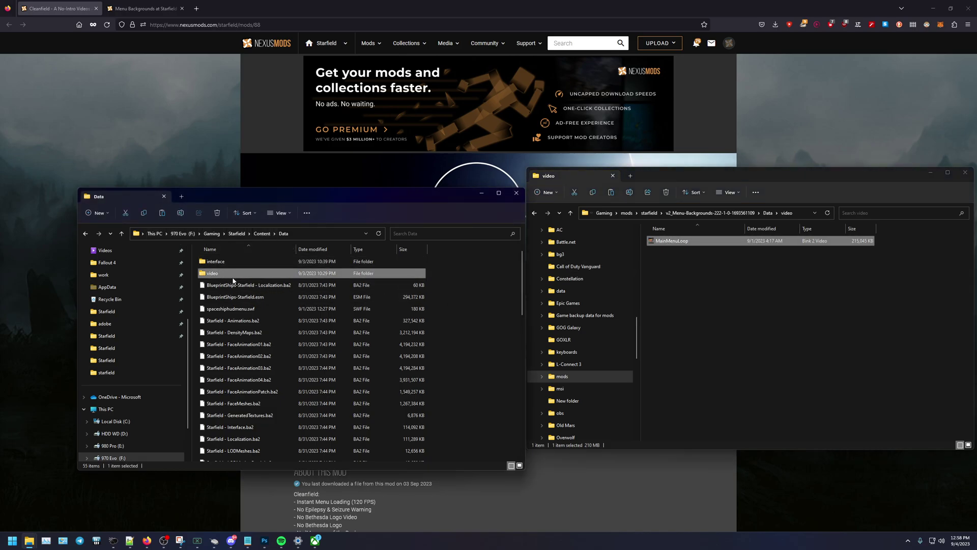
{"action": "double_click", "coordinate": [220, 275]}
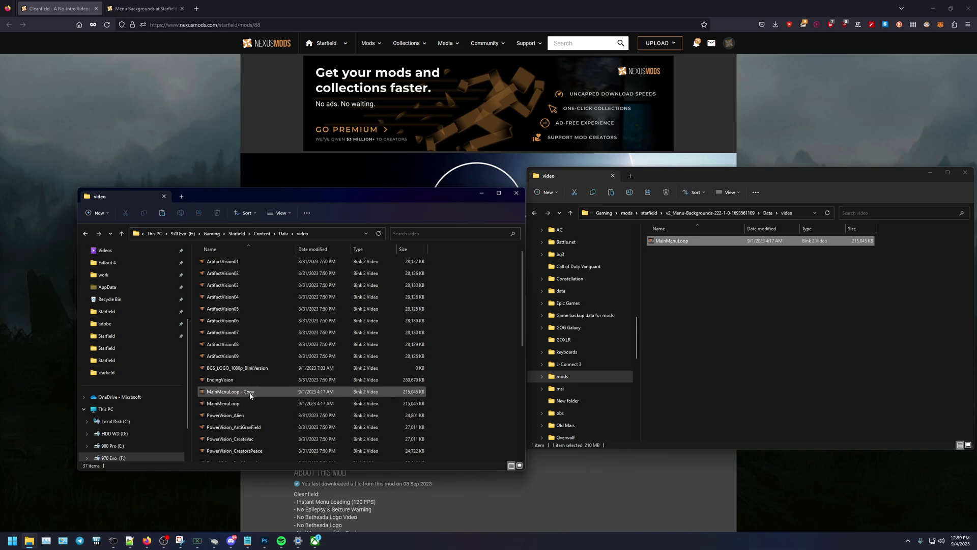
Step: Copy the MainMenuLoop video into the game's video folder, then cancel the replace prompt
{"action": "left_click", "coordinate": [677, 258]}
{"action": "right_click", "coordinate": [682, 241]}
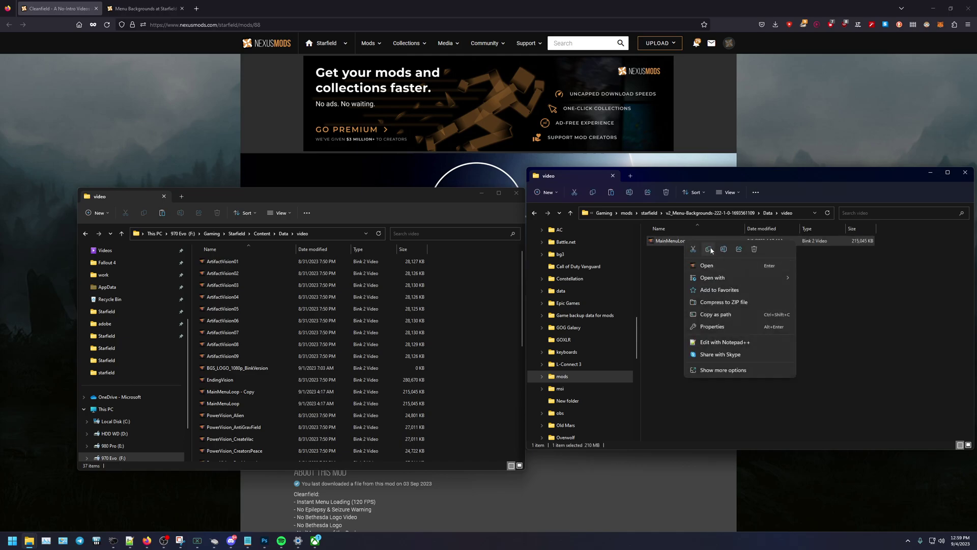
{"action": "left_click", "coordinate": [431, 407]}
{"action": "right_click", "coordinate": [449, 419]}
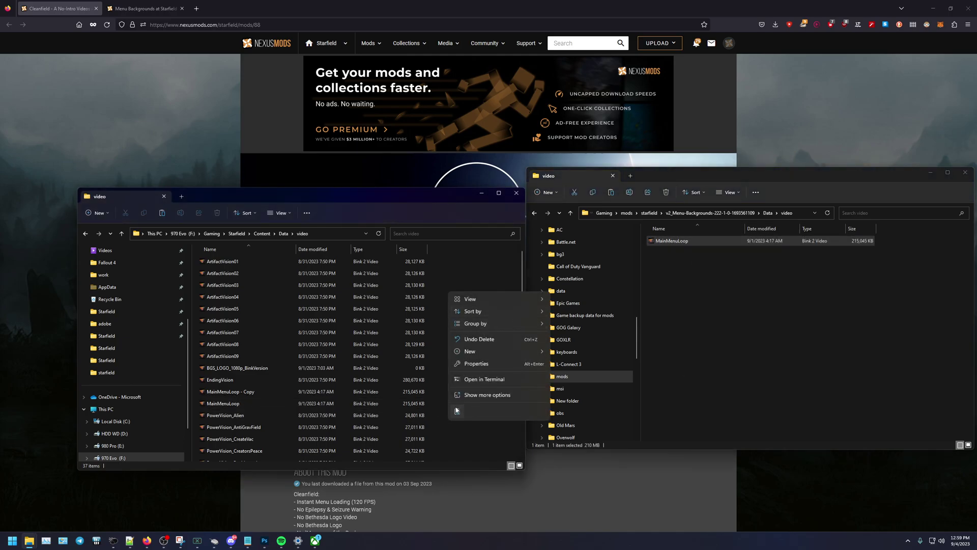
{"action": "left_click", "coordinate": [458, 410]}
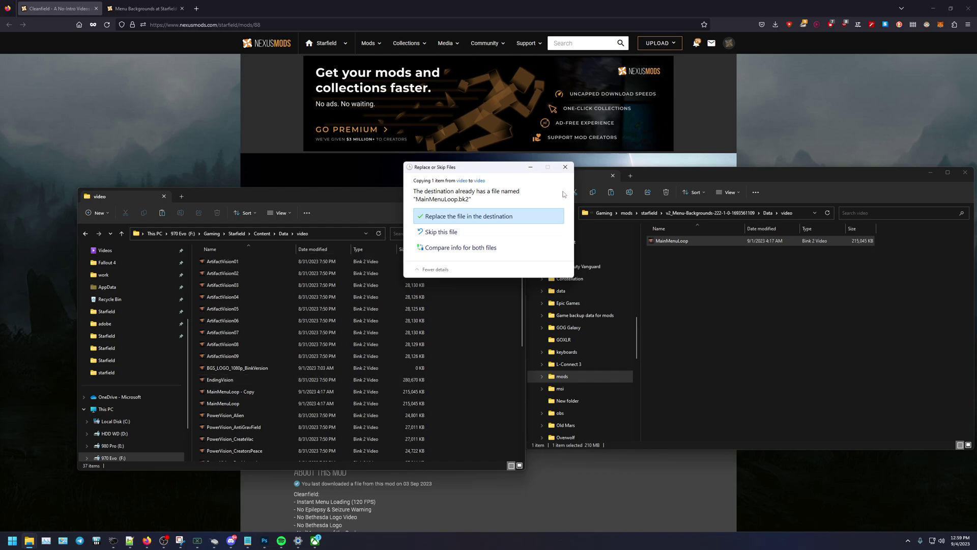
{"action": "left_click", "coordinate": [565, 167]}
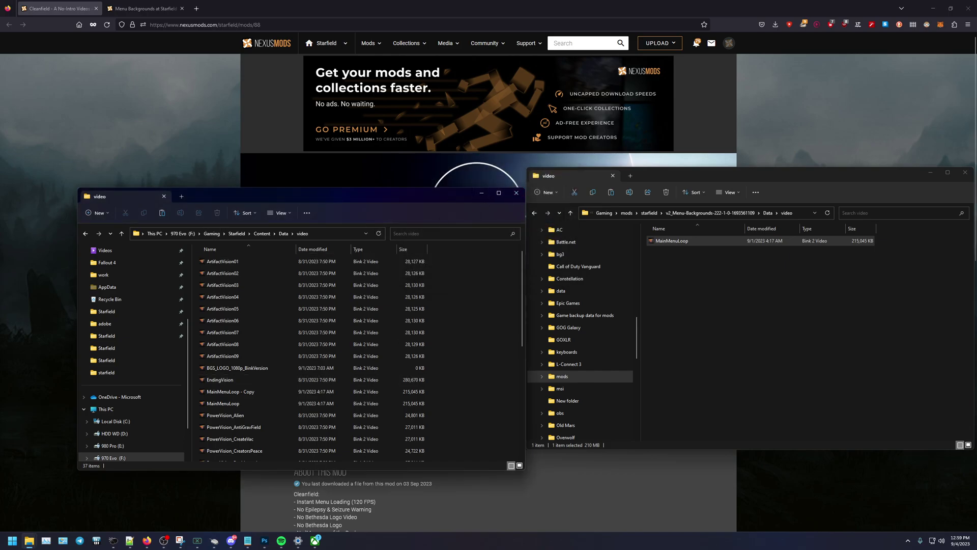
Step: Open a new Explorer window, centre it, and browse to Documents\My Games\Starfield
{"action": "key", "text": "super+e"}
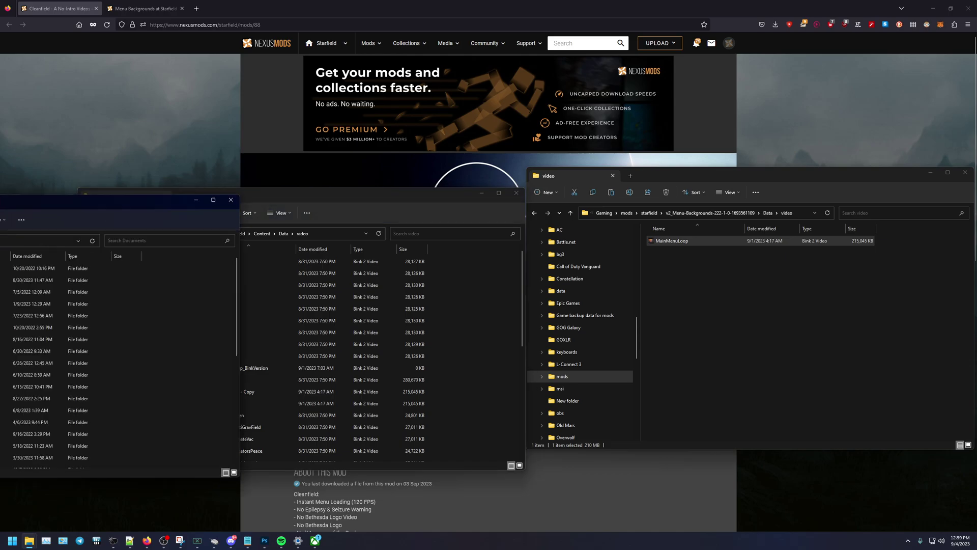
{"action": "left_click_drag", "start_coordinate": [3, 199], "coordinate": [419, 199]}
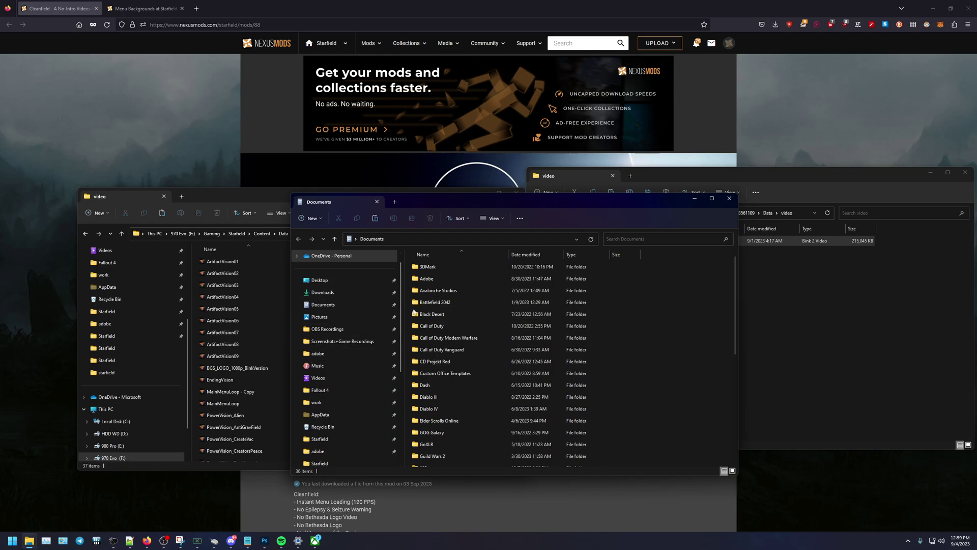
{"action": "left_click", "coordinate": [321, 304]}
{"action": "scroll", "coordinate": [433, 288], "scroll_direction": "down", "scroll_amount": 3}
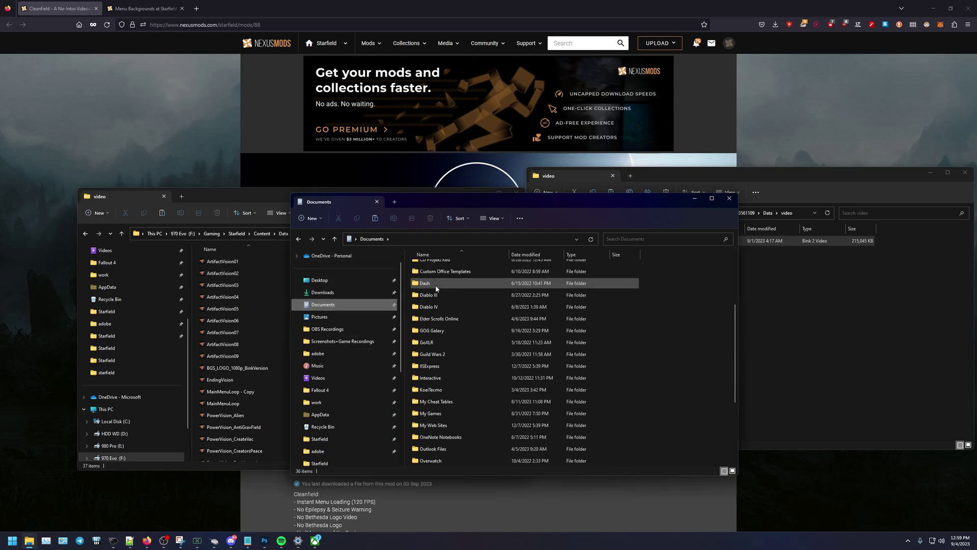
{"action": "scroll", "coordinate": [436, 290], "scroll_direction": "down", "scroll_amount": 3}
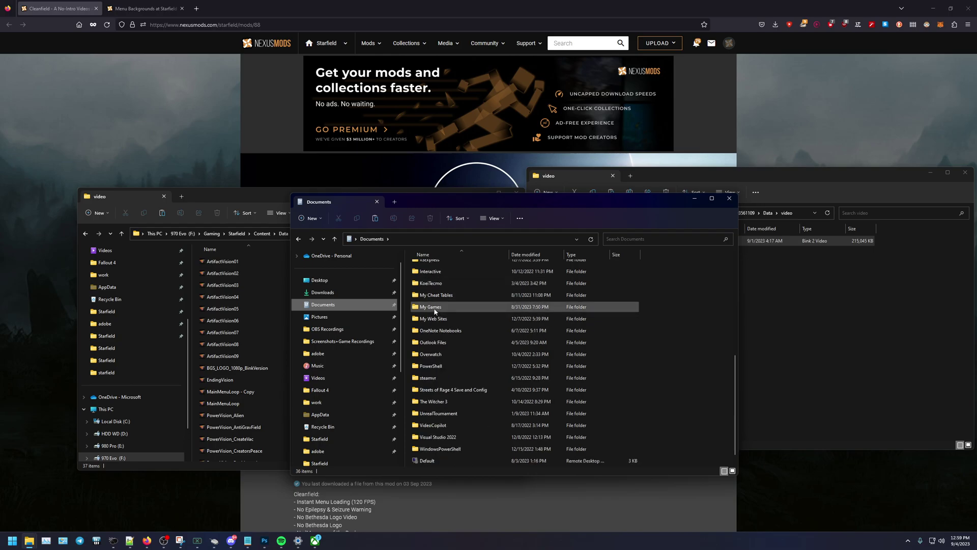
{"action": "double_click", "coordinate": [435, 308]}
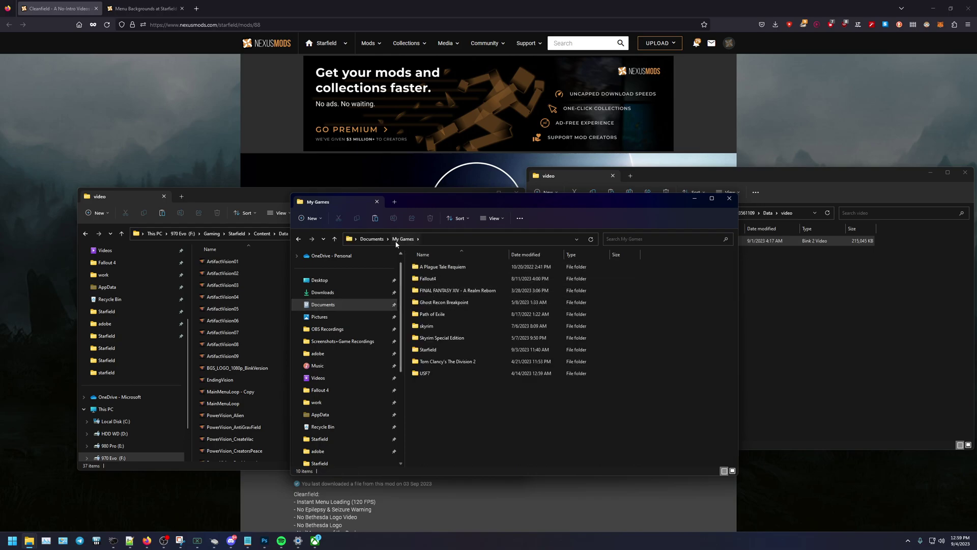
{"action": "double_click", "coordinate": [424, 354]}
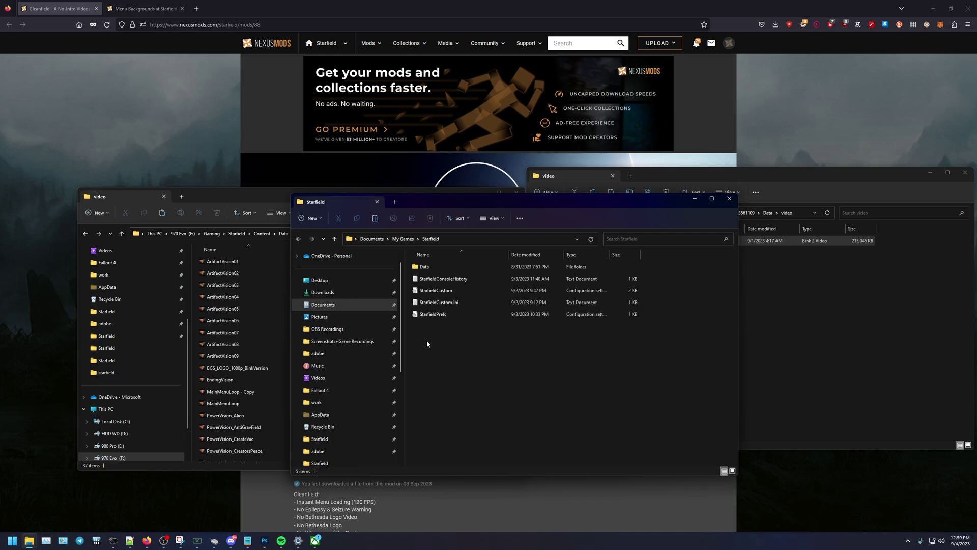
Step: Open StarfieldCustom.ini in Notepad and highlight the [Archive] lines bInvalidateOlderFiles=1 and sResourceDataDirsFinal=
{"action": "right_click", "coordinate": [451, 305]}
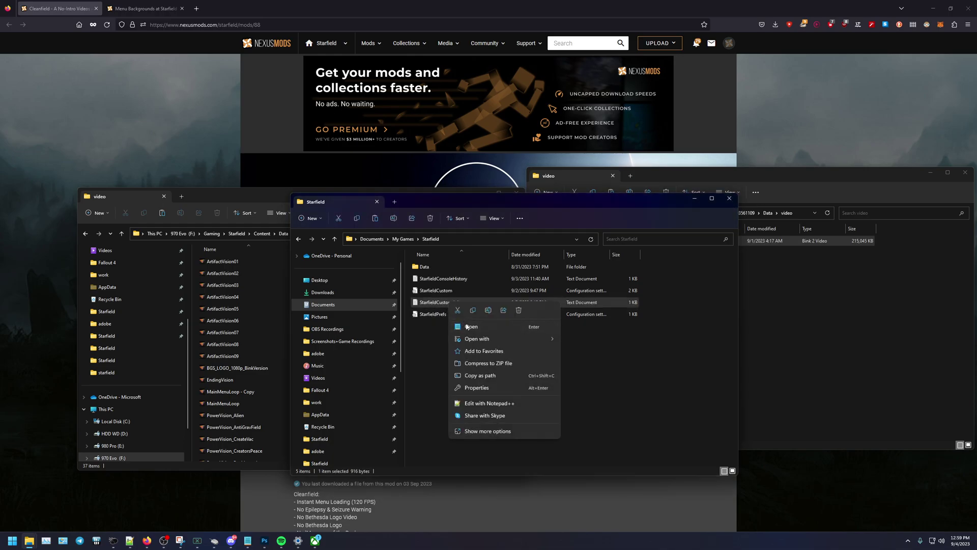
{"action": "left_click", "coordinate": [468, 326]}
{"action": "left_click_drag", "start_coordinate": [318, 124], "coordinate": [479, 162]}
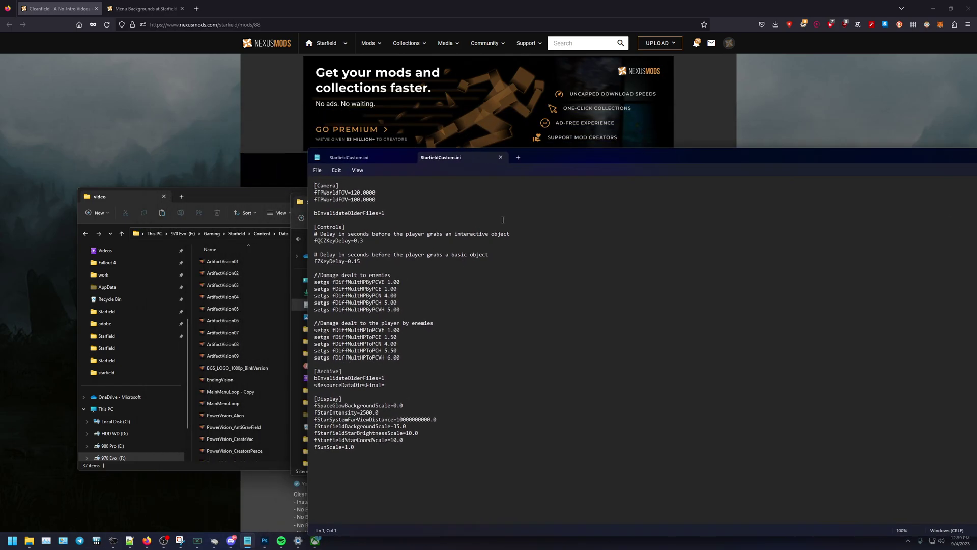
{"action": "left_click_drag", "start_coordinate": [397, 387], "coordinate": [299, 374]}
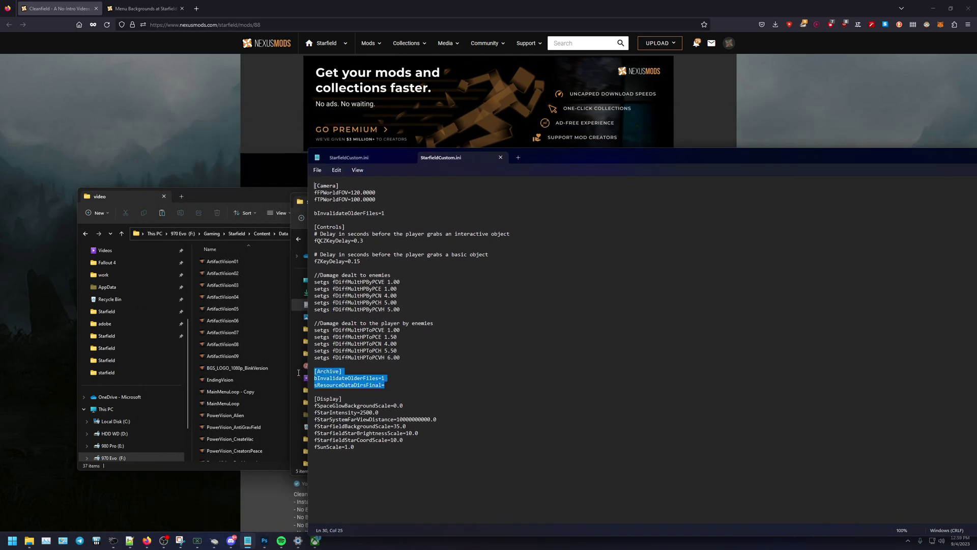
{"action": "left_click", "coordinate": [324, 379]}
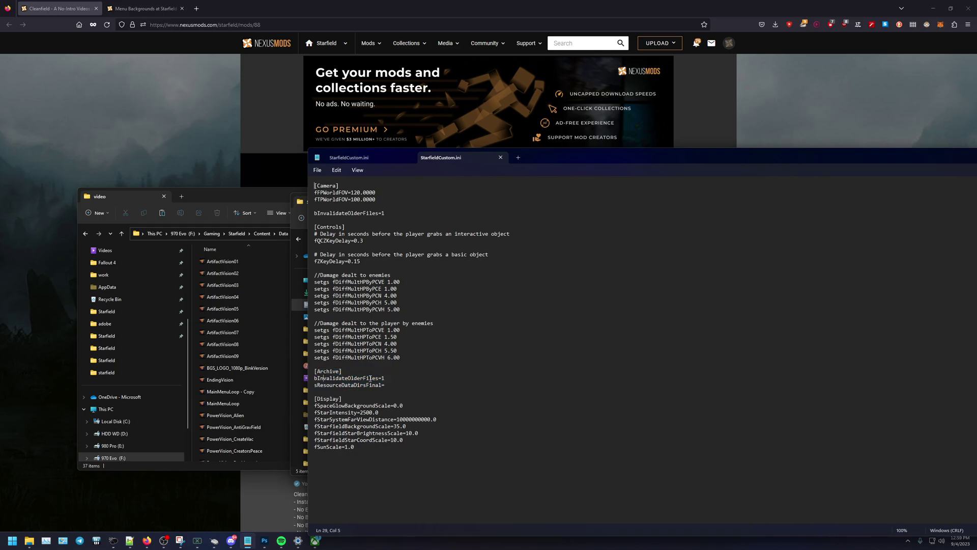
{"action": "right_click", "coordinate": [380, 377]}
{"action": "left_click", "coordinate": [338, 385]}
{"action": "left_click", "coordinate": [350, 385]}
{"action": "left_click_drag", "start_coordinate": [394, 386], "coordinate": [314, 371]}
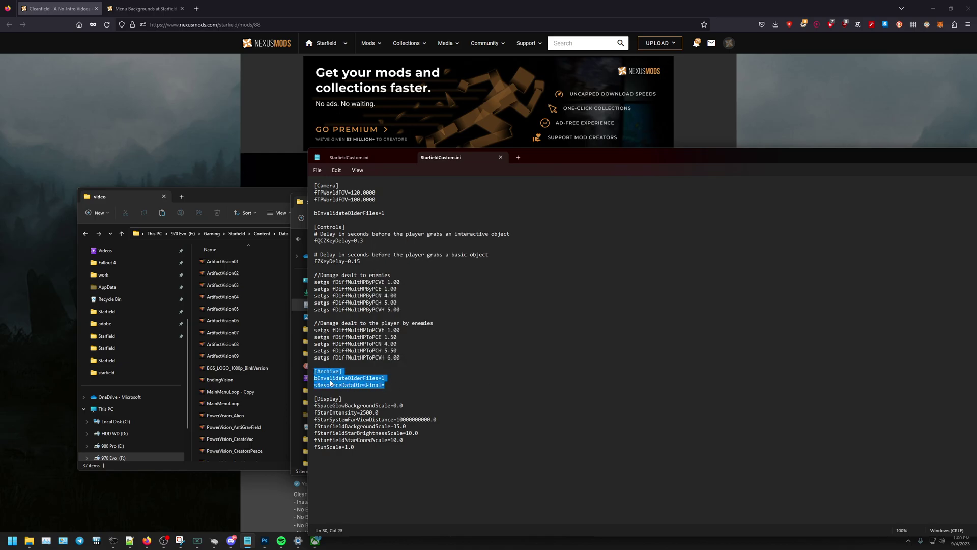
{"action": "left_click_drag", "start_coordinate": [585, 153], "coordinate": [433, 124]}
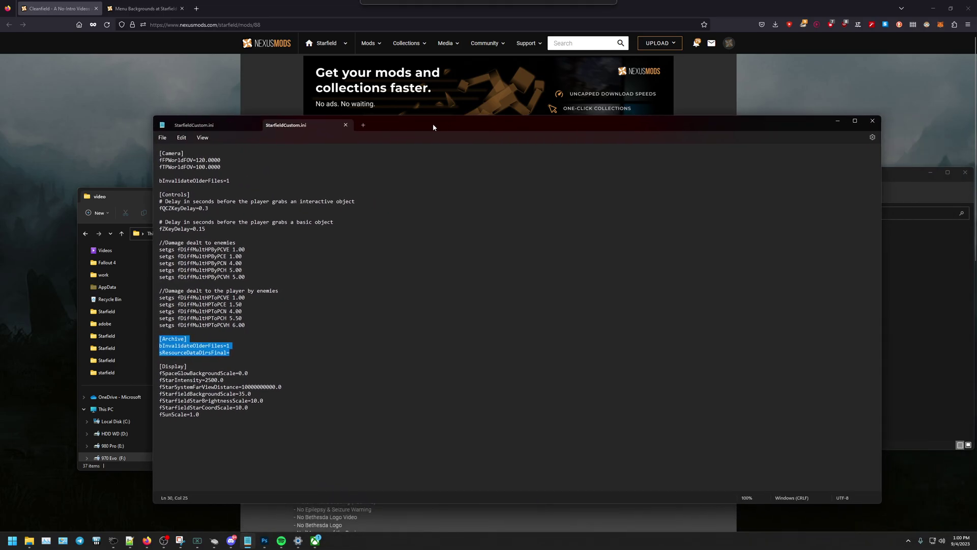
Step: Minimize Notepad, the File Explorer windows and Firefox to clear the desktop
{"action": "left_click", "coordinate": [838, 121]}
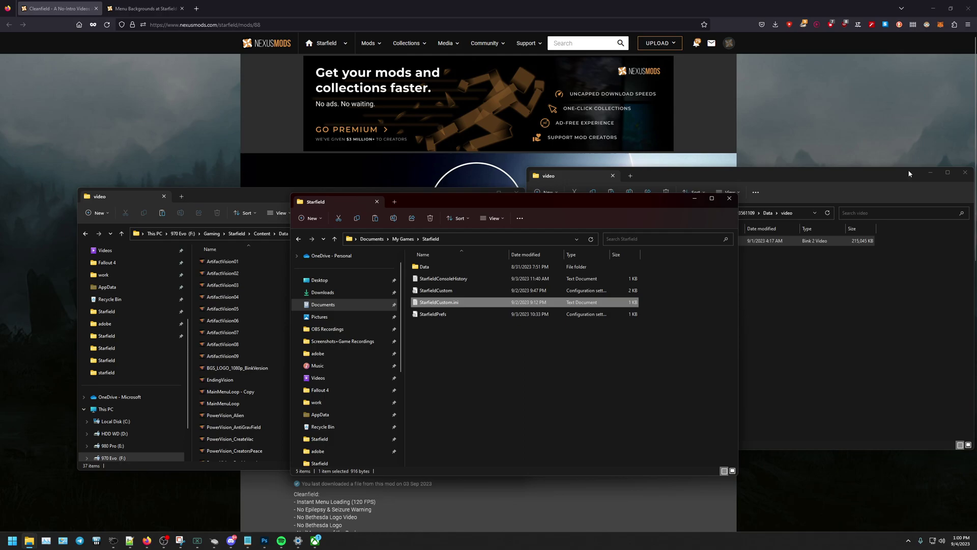
{"action": "left_click", "coordinate": [929, 172]}
{"action": "left_click", "coordinate": [692, 198]}
{"action": "left_click", "coordinate": [653, 206]}
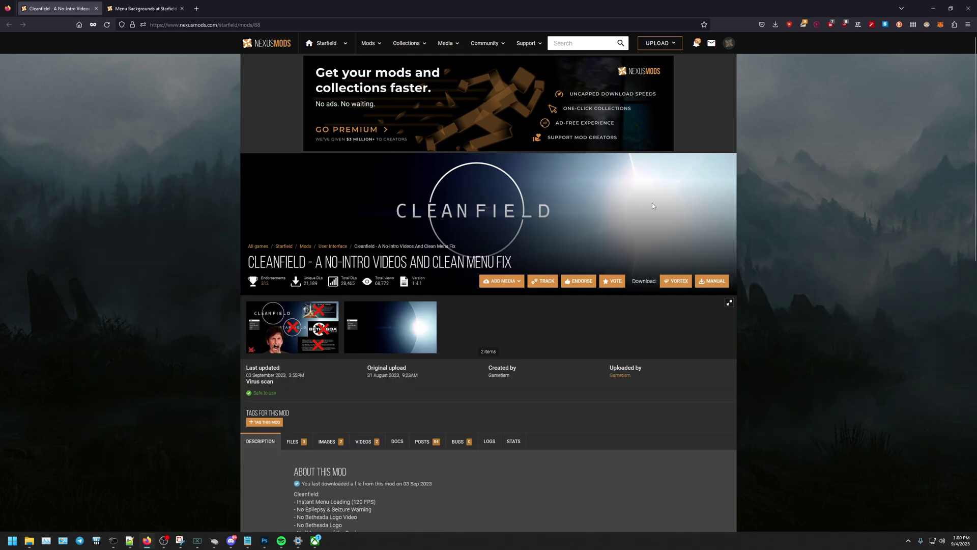
{"action": "left_click", "coordinate": [934, 6]}
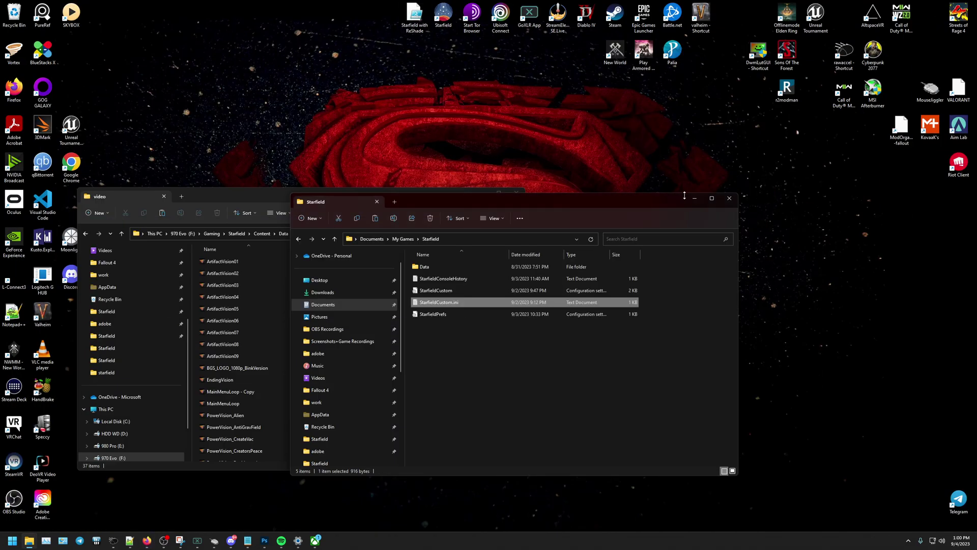
{"action": "left_click", "coordinate": [695, 198]}
{"action": "left_click", "coordinate": [481, 193]}
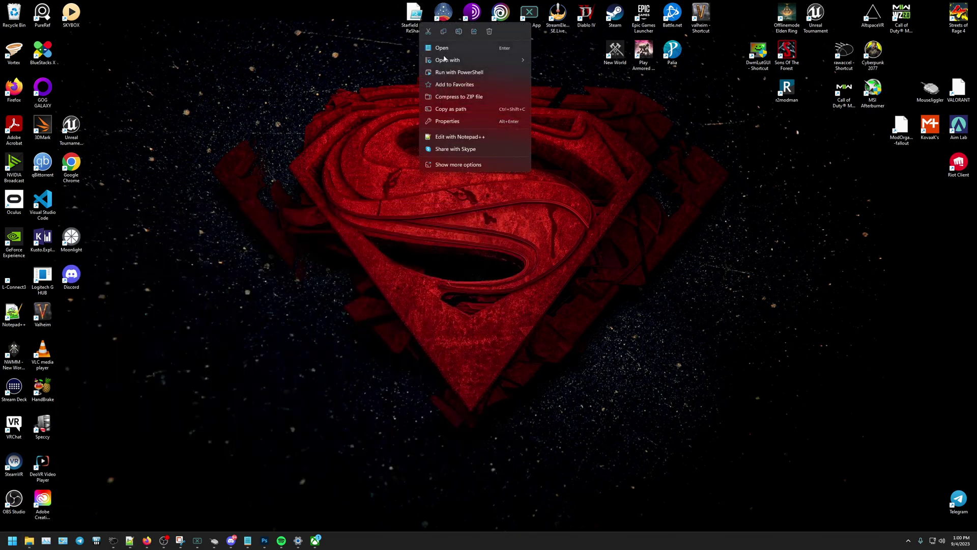
Step: Launch Starfield with ReShade, close the Documents window, and start Starfield from its desktop icon
{"action": "right_click", "coordinate": [417, 20]}
{"action": "left_click", "coordinate": [470, 161]}
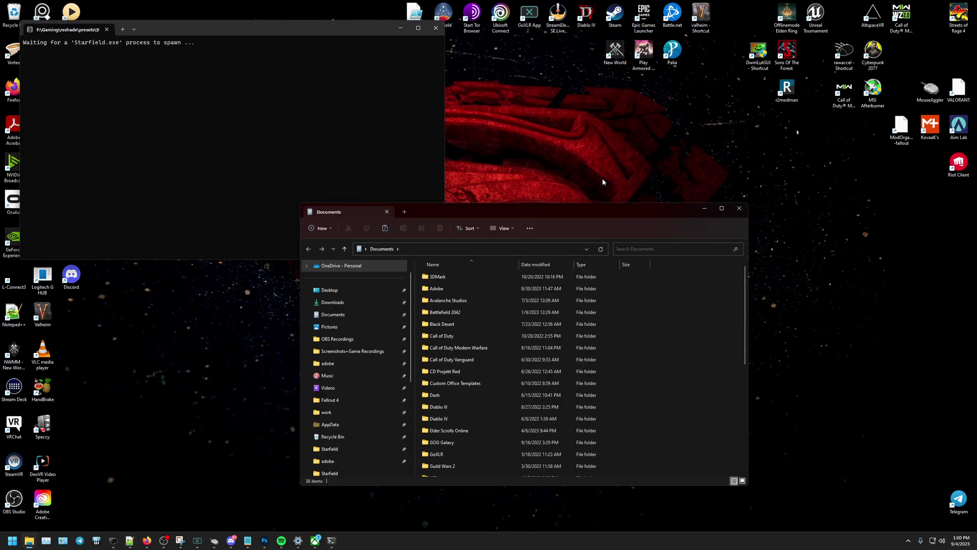
{"action": "left_click", "coordinate": [739, 209]}
{"action": "double_click", "coordinate": [441, 21]}
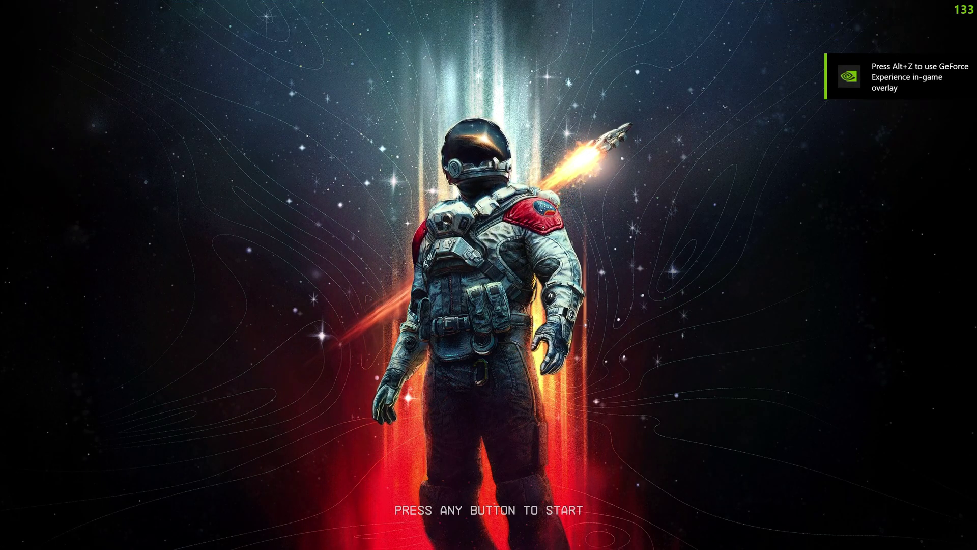
Step: Dismiss the PRESS ANY BUTTON TO START prompt to reach the clean astronaut main menu
{"action": "left_click", "coordinate": [453, 267]}
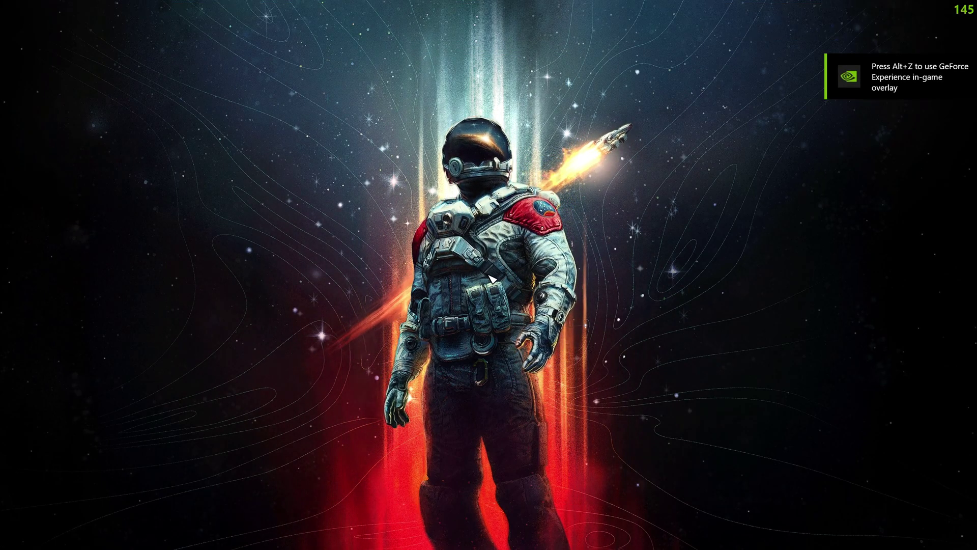